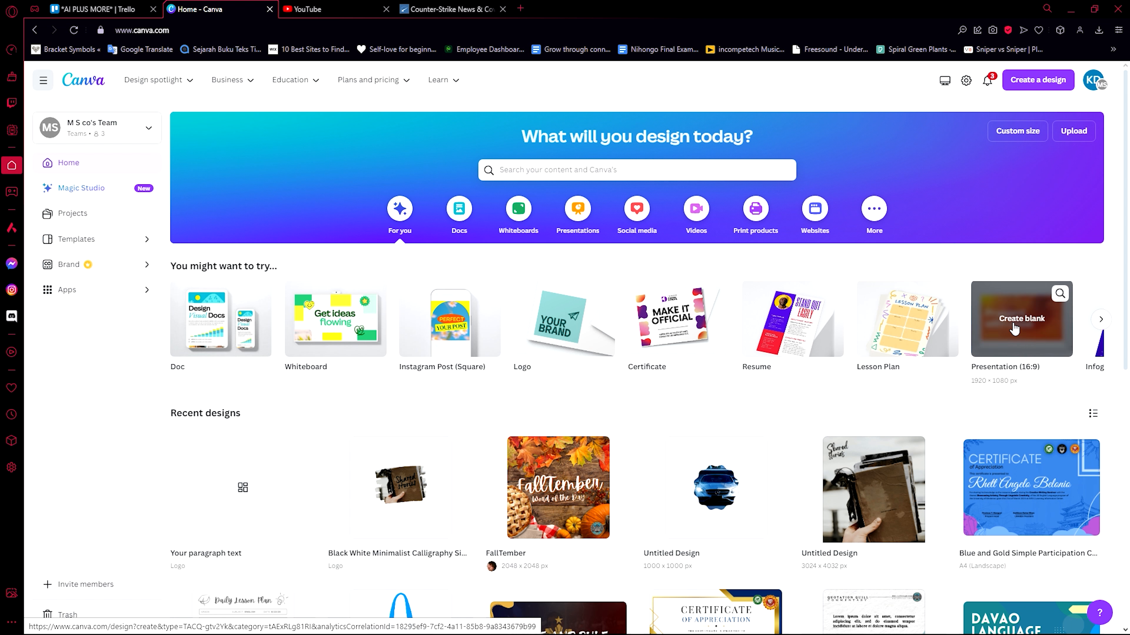
Create a blank 500 × 500 px Logo design from the home page
scroll(320, 368, down, 2)
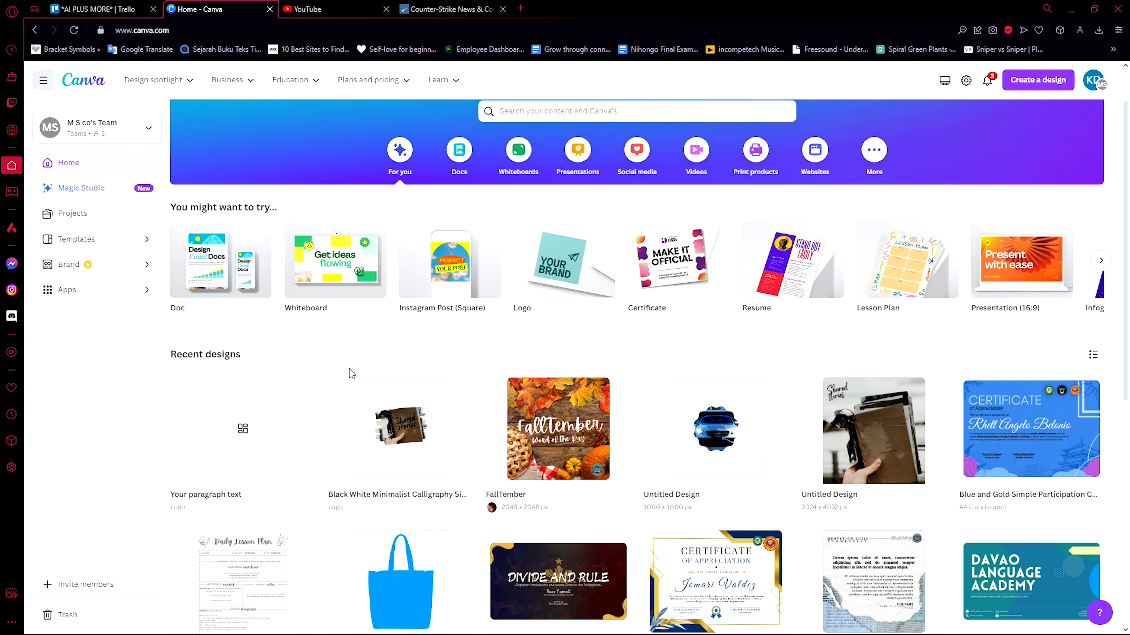
scroll(351, 373, up, 2)
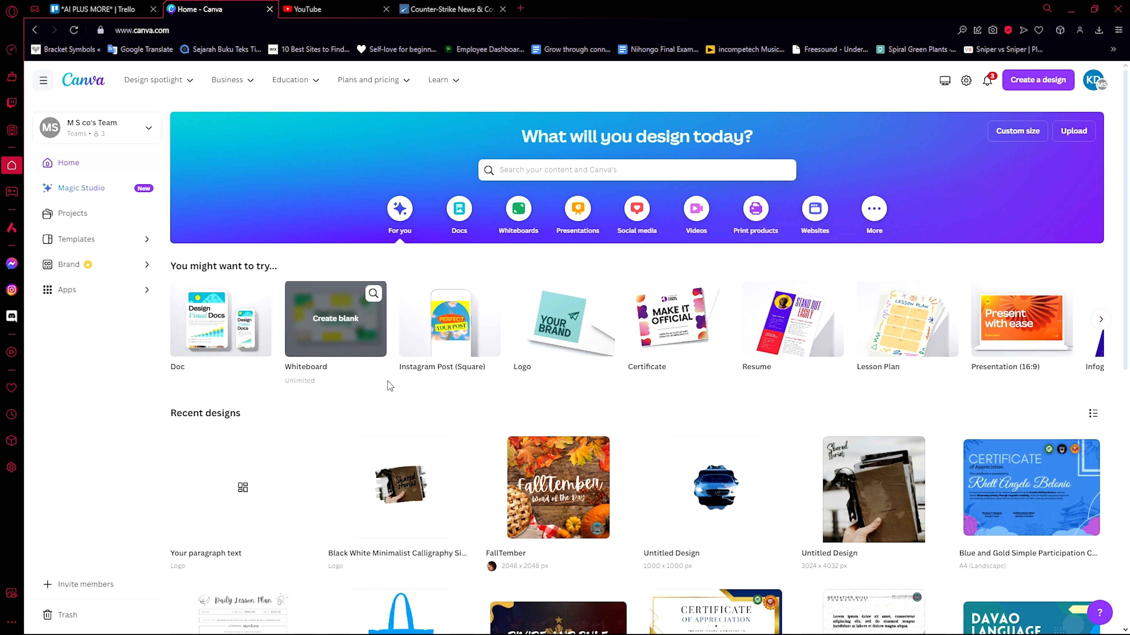
key(alt)
click(602, 383)
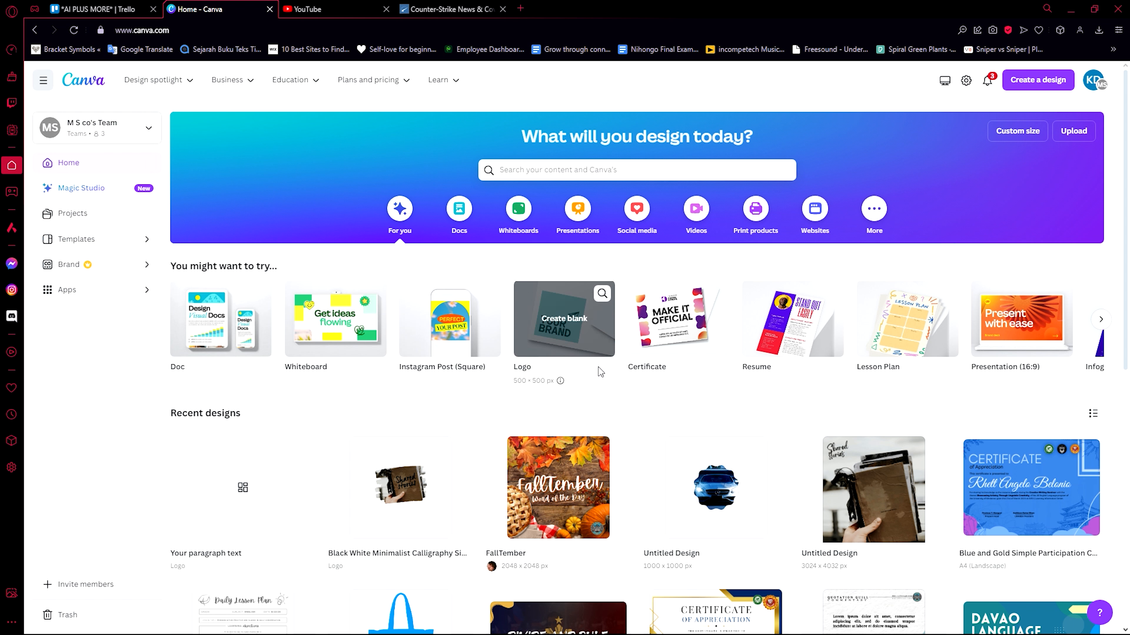
click(562, 329)
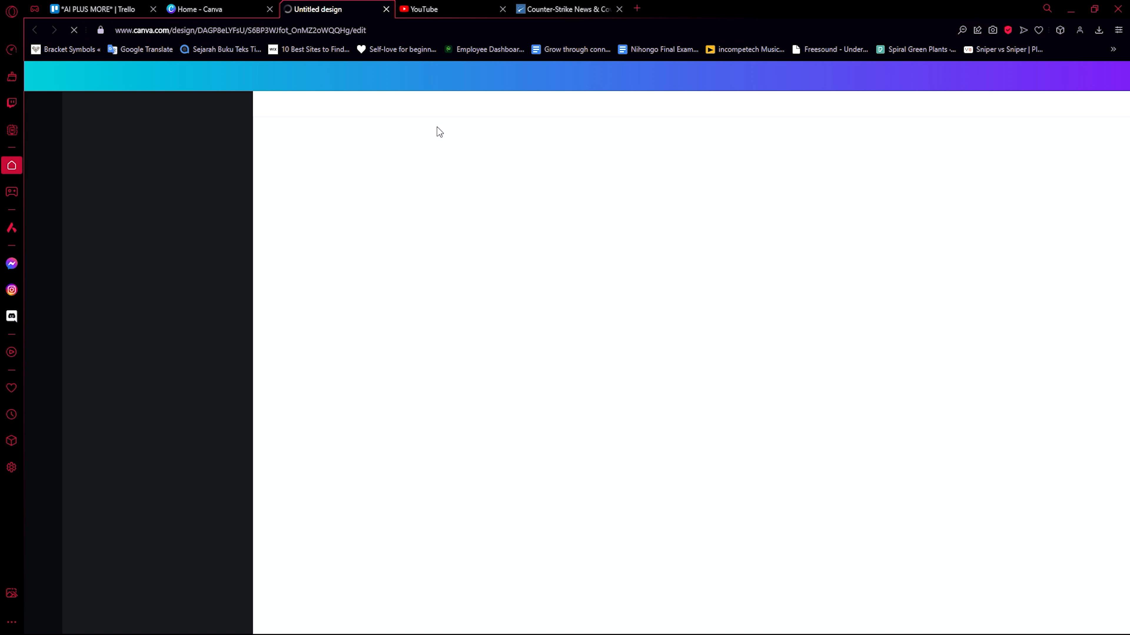
Examine the logos on the open YouTube and HLTV pages as references for the blank logo design
click(443, 6)
click(542, 13)
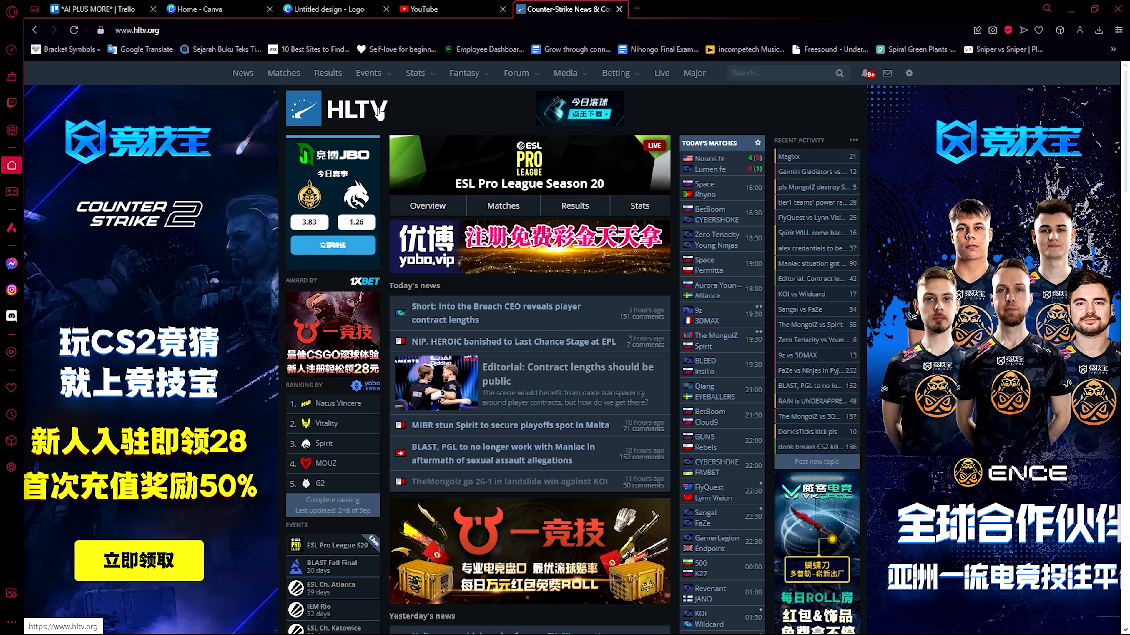
click(356, 9)
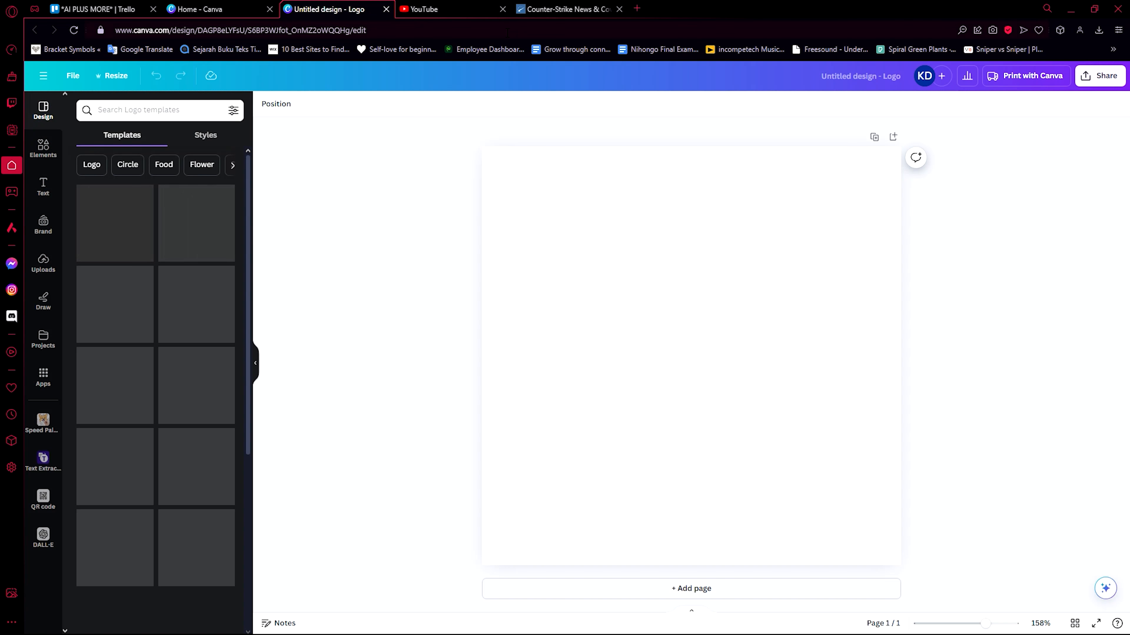
click(563, 8)
mouse_move(491, 82)
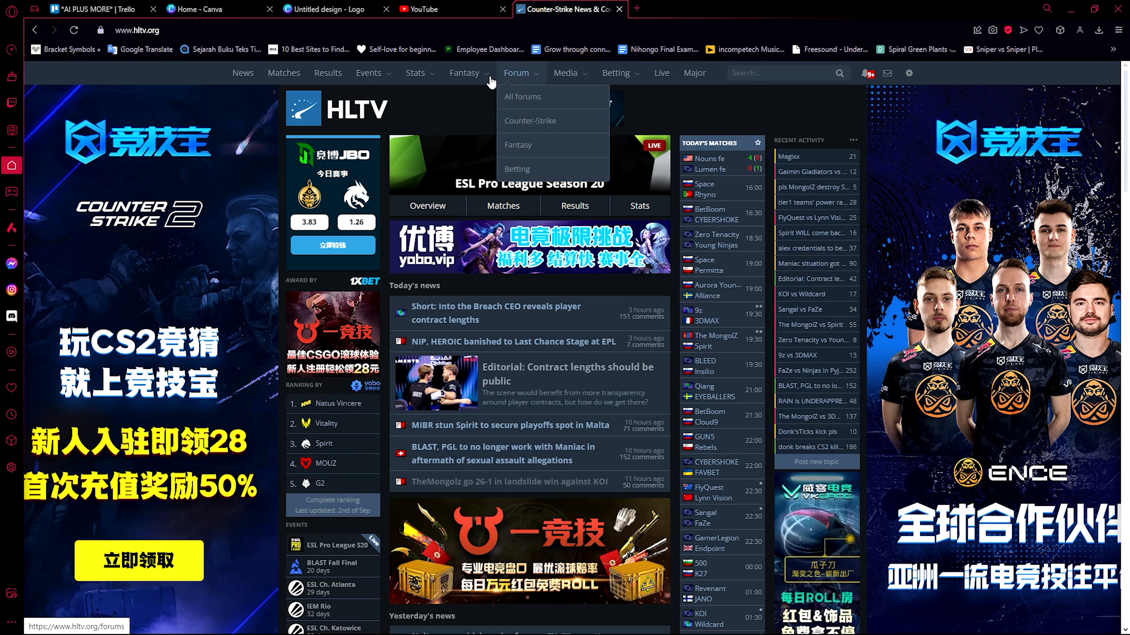
click(444, 7)
click(533, 9)
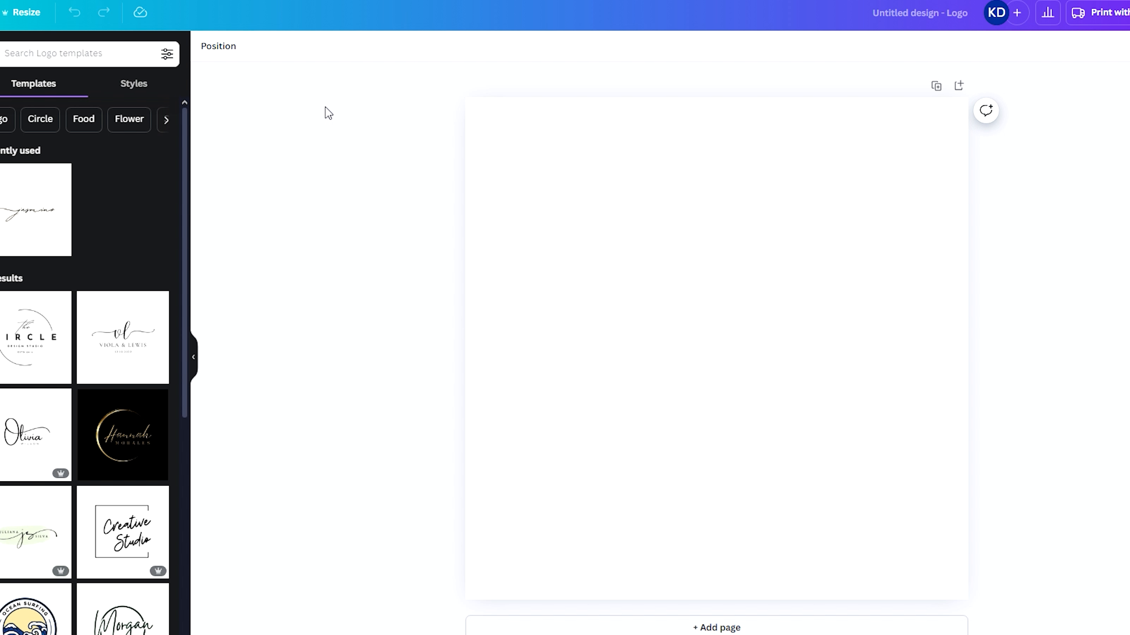
Add a text box to the blank page and replace its placeholder text with "Re:frain"
click(0, 200)
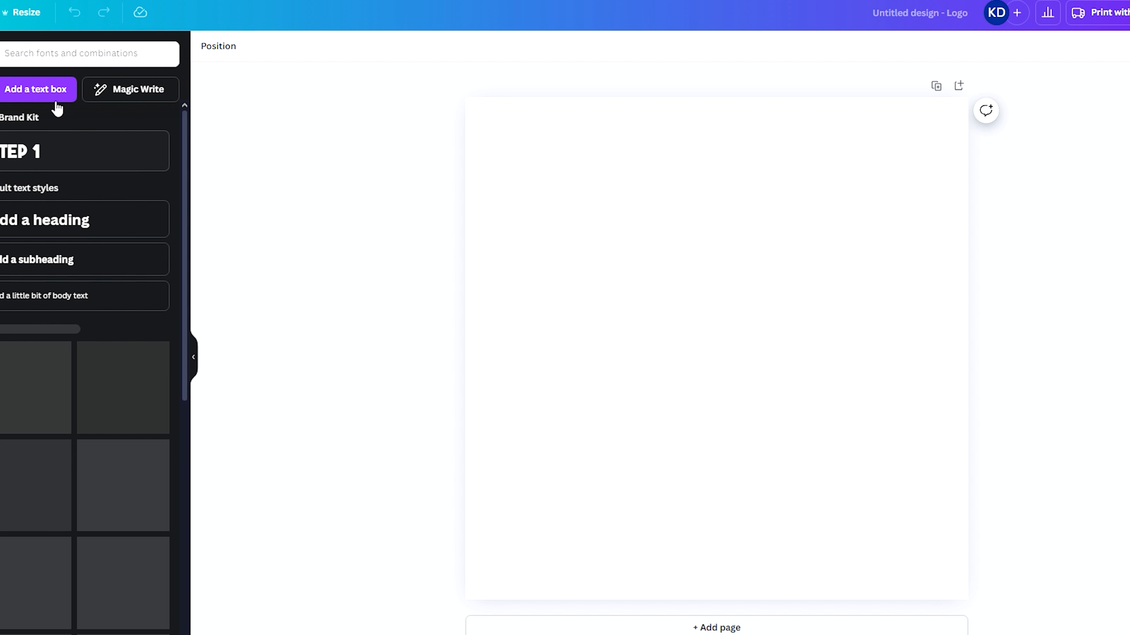
click(305, 220)
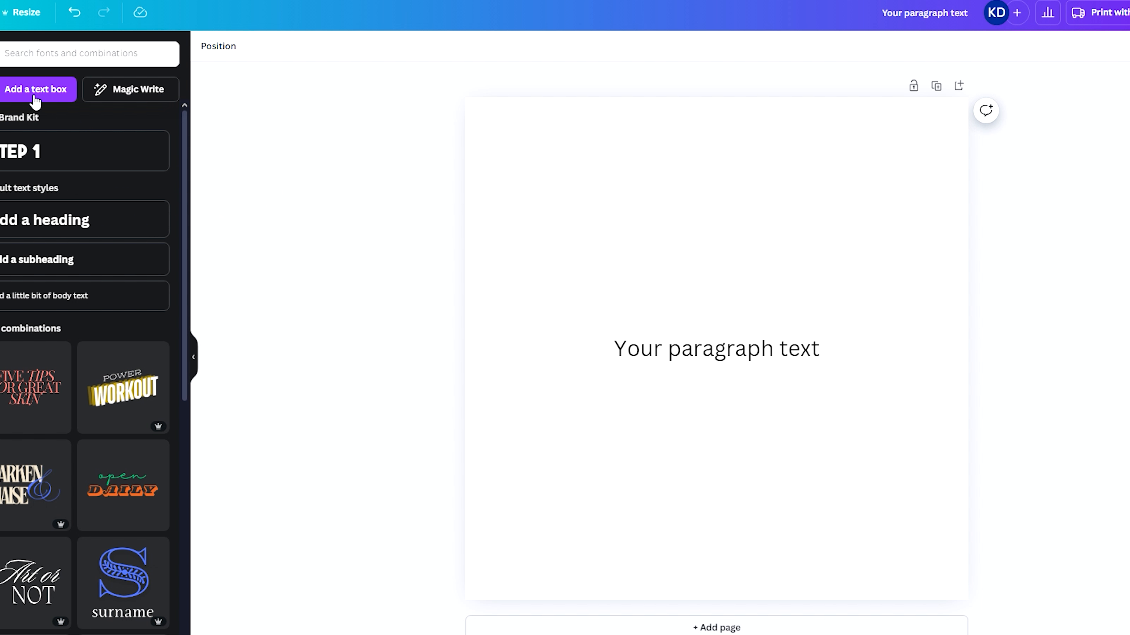
click(730, 354)
click(730, 353)
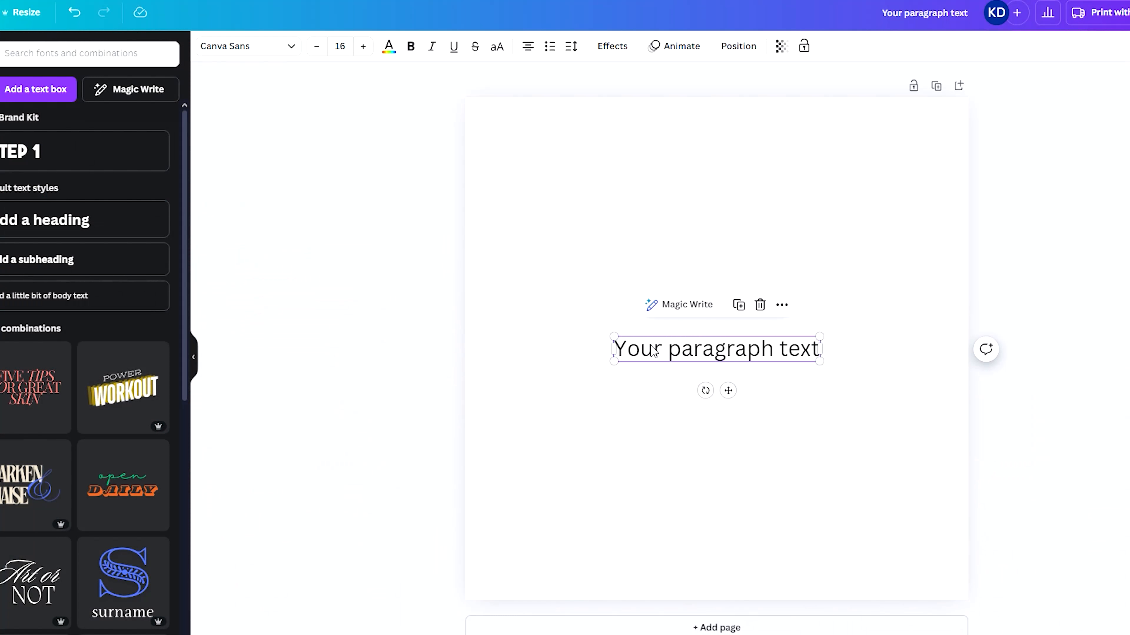
click(651, 346)
text(Ref)
key(BackSpace)
text(:f)
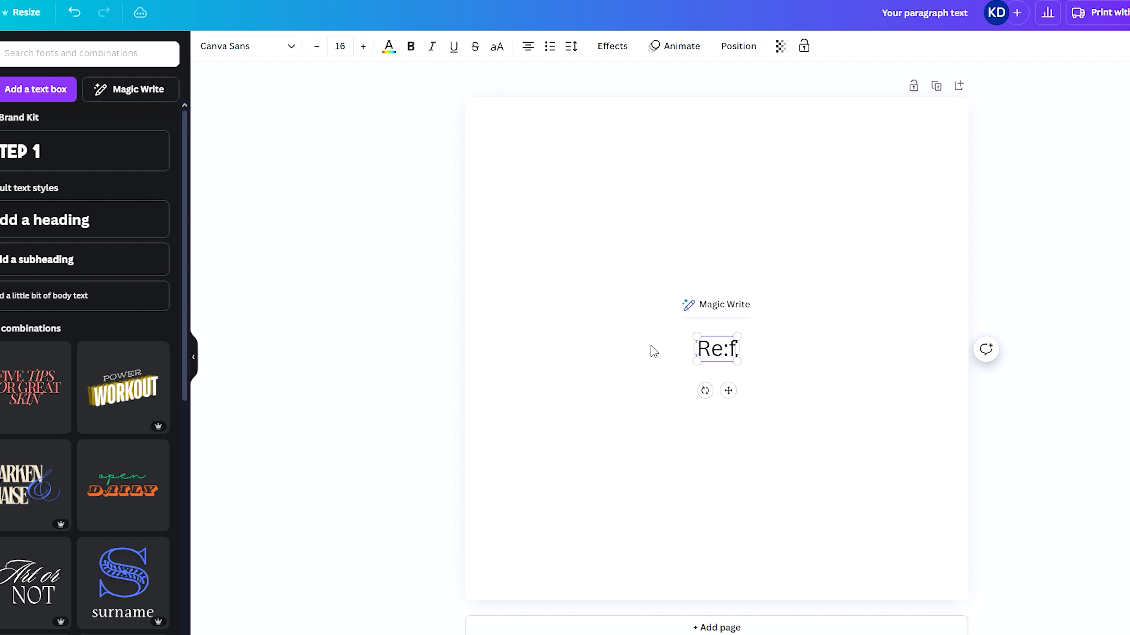
text(rain)
key(ctrl+a)
click(586, 276)
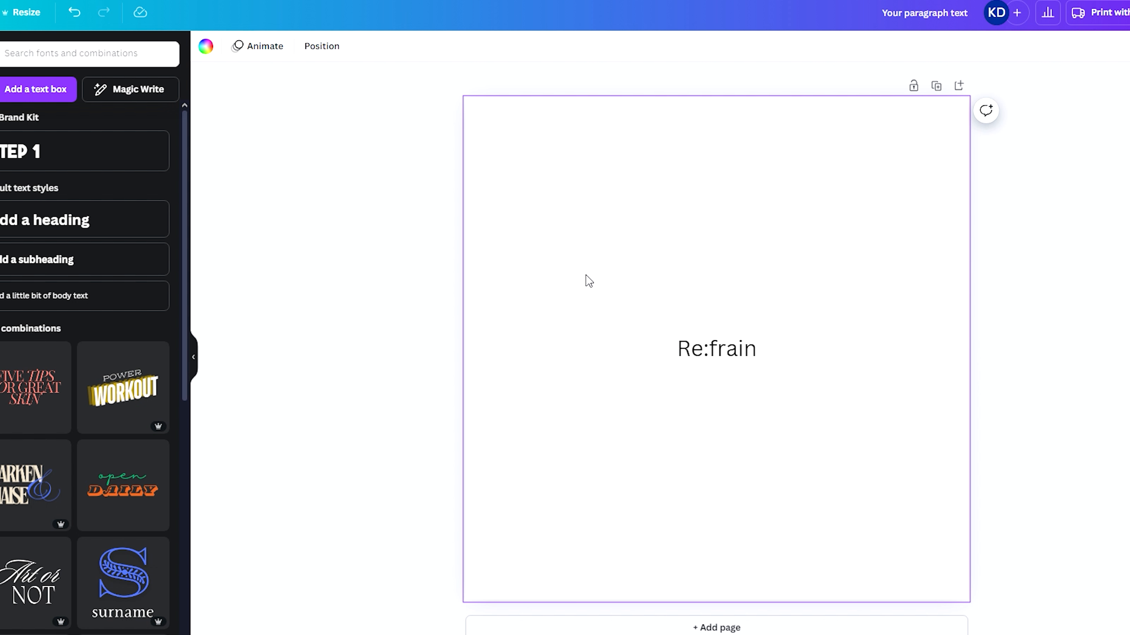
Set the font of the Re:frain text to HK Modular
double_click(716, 348)
click(275, 56)
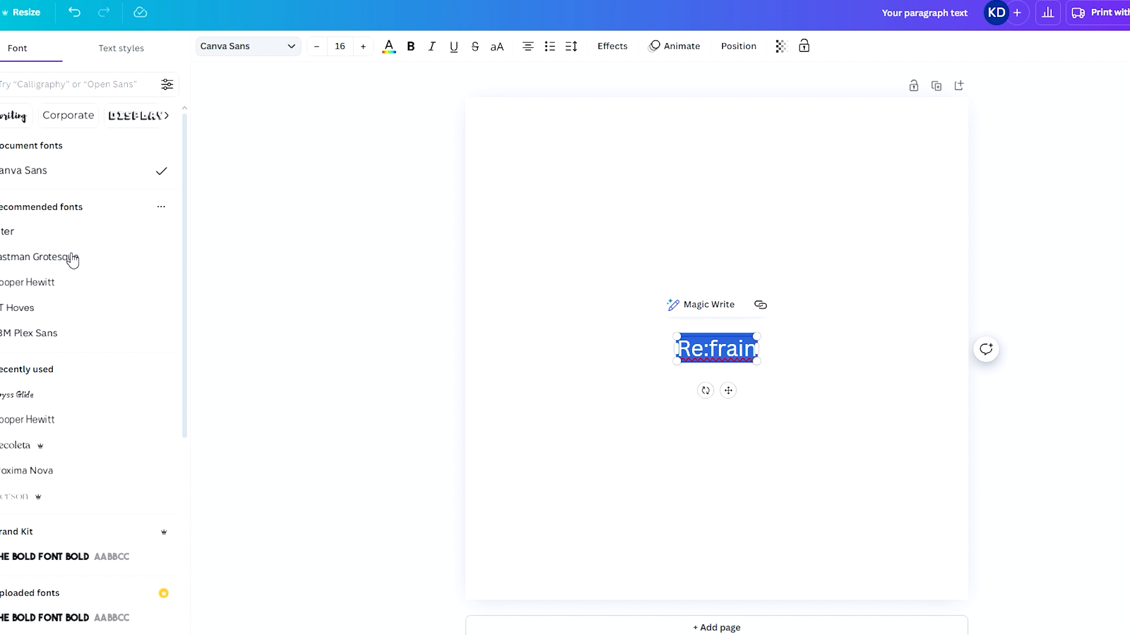
scroll(100, 227, down, 7)
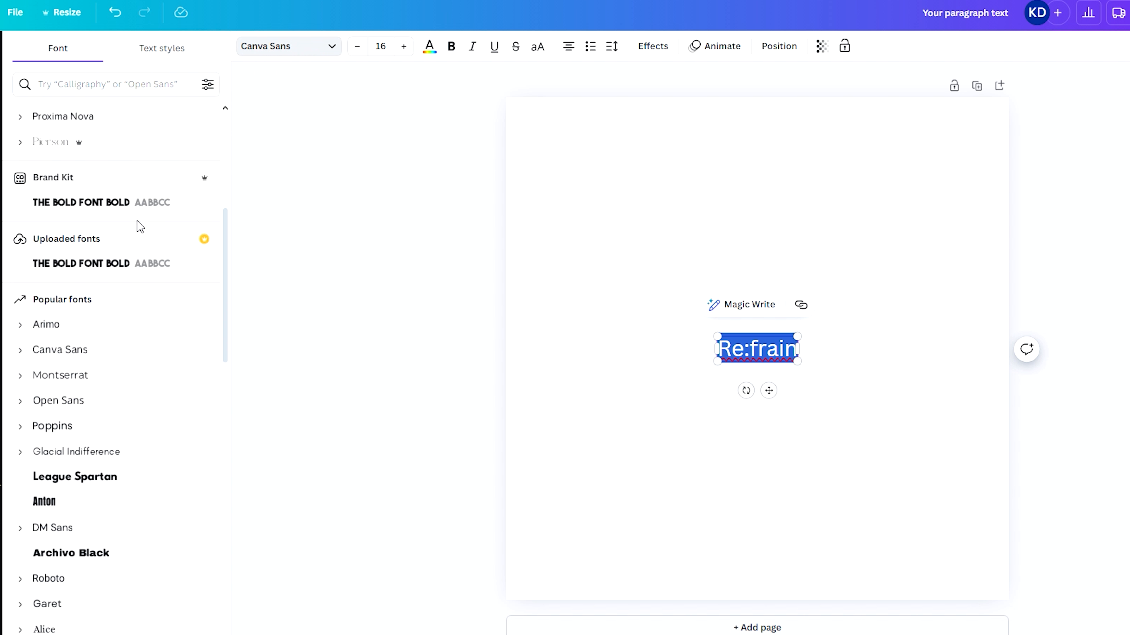
scroll(139, 226, down, 20)
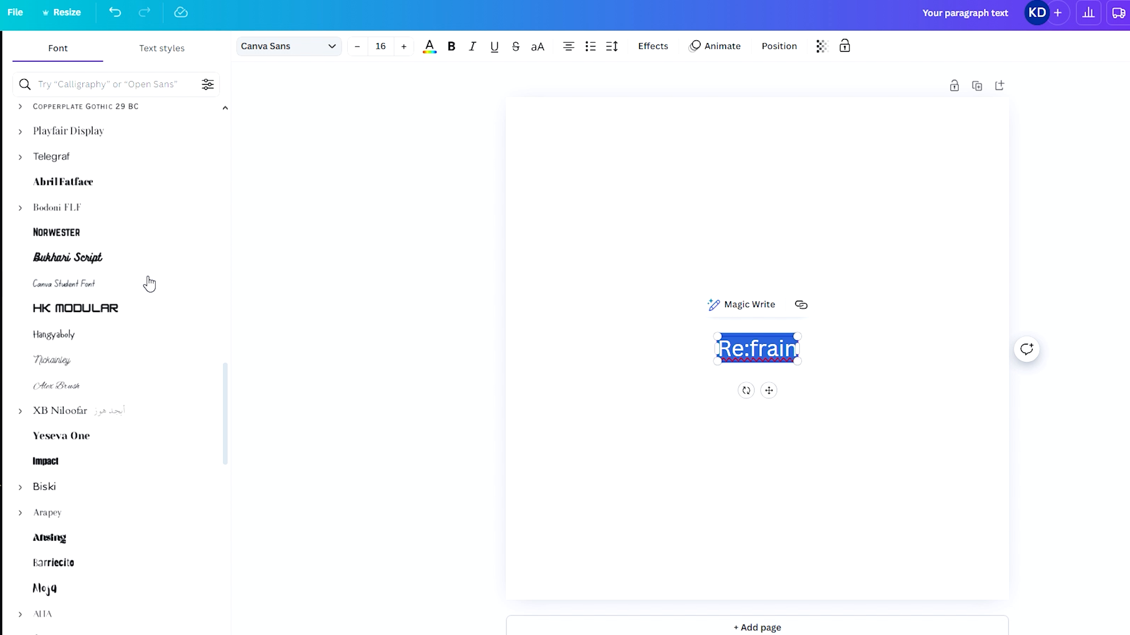
scroll(147, 299, down, 2)
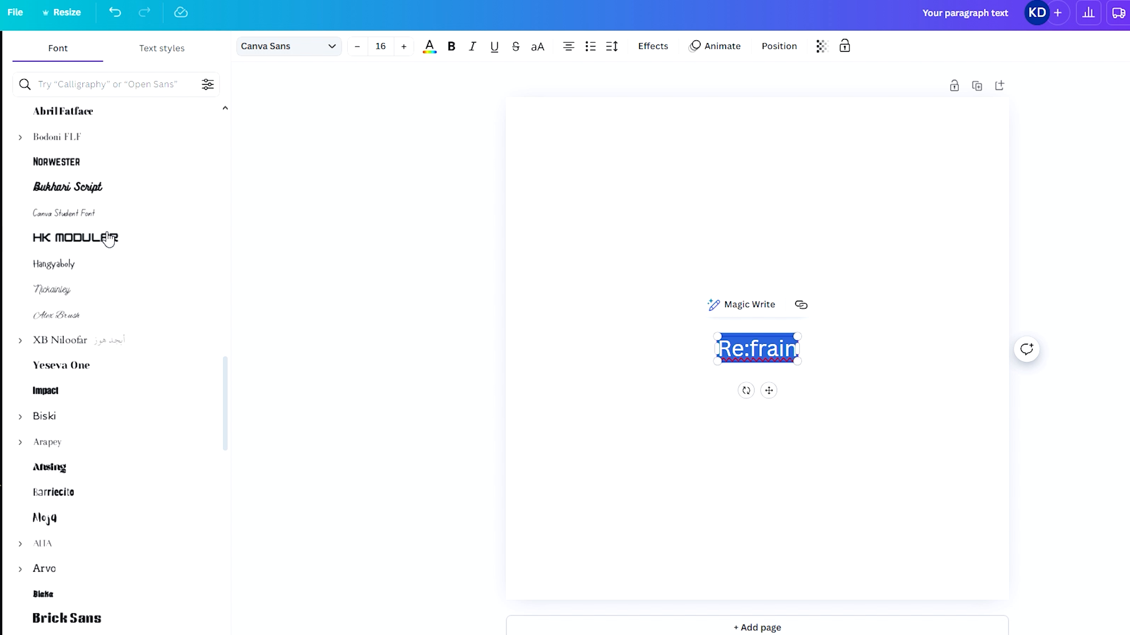
click(117, 239)
click(583, 365)
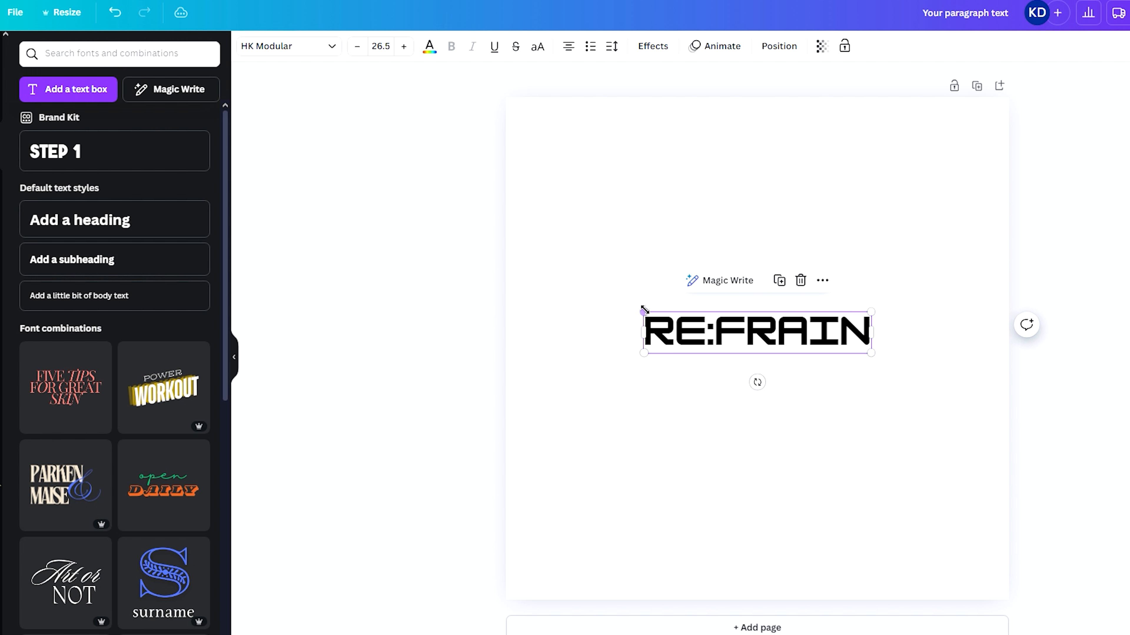
Enlarge the RE:FRAIN text to font size 30 and place it centred horizontally, below the middle of the page
drag(643, 310, 613, 305)
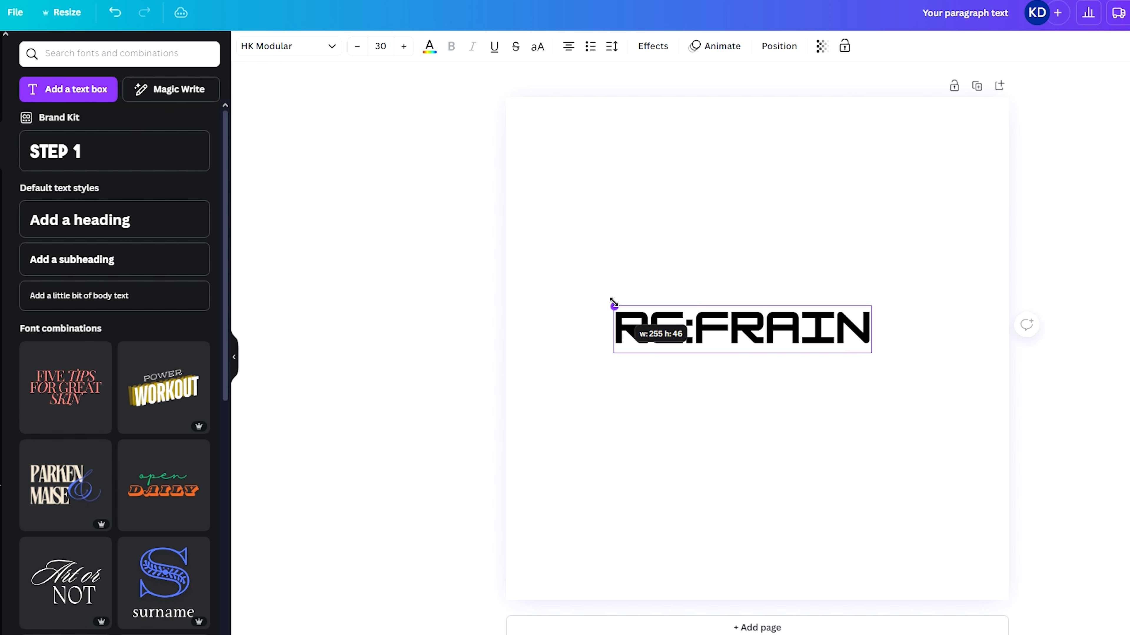
drag(686, 316, 699, 383)
click(595, 359)
click(709, 390)
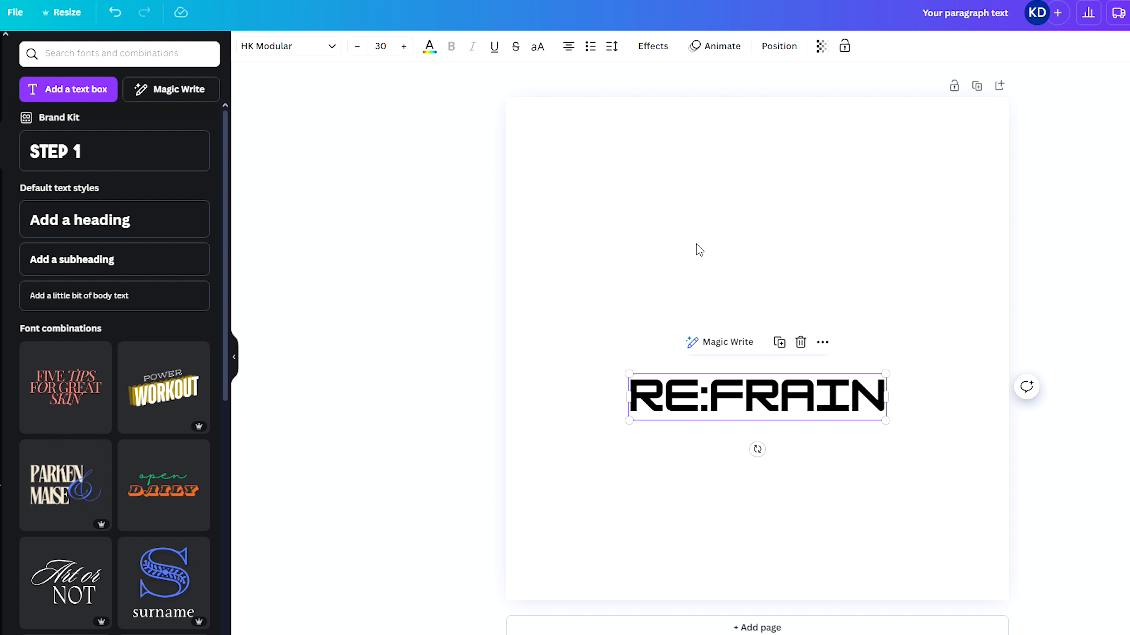
Try the custom red #F40000 and the light green default colour on the RE:FRAIN text
click(428, 49)
click(60, 123)
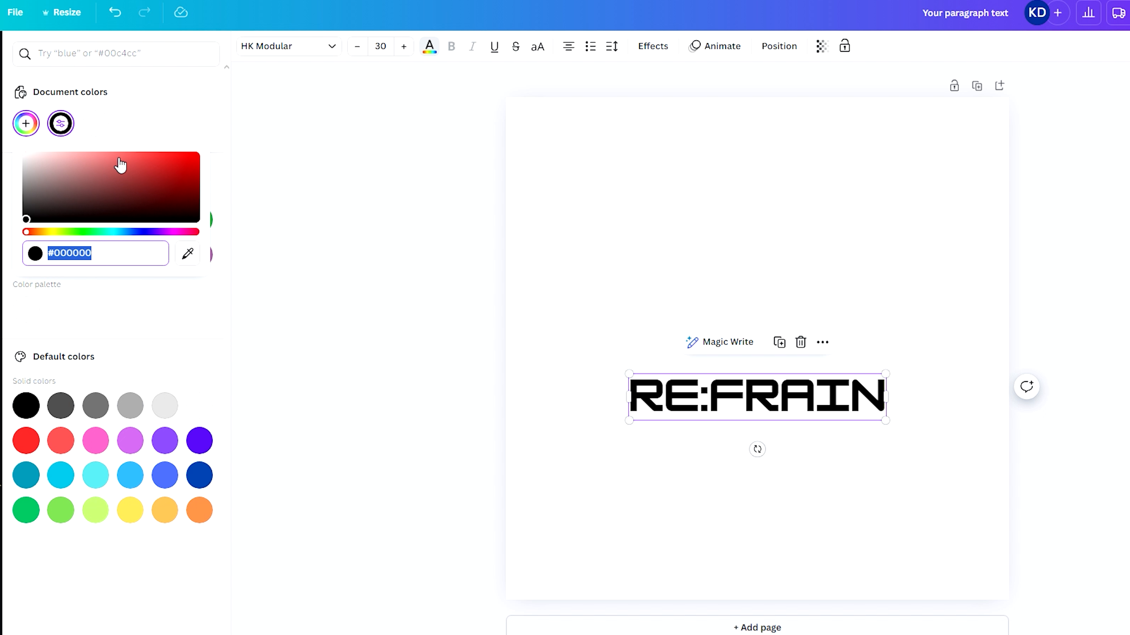
click(185, 164)
drag(185, 165, 266, 161)
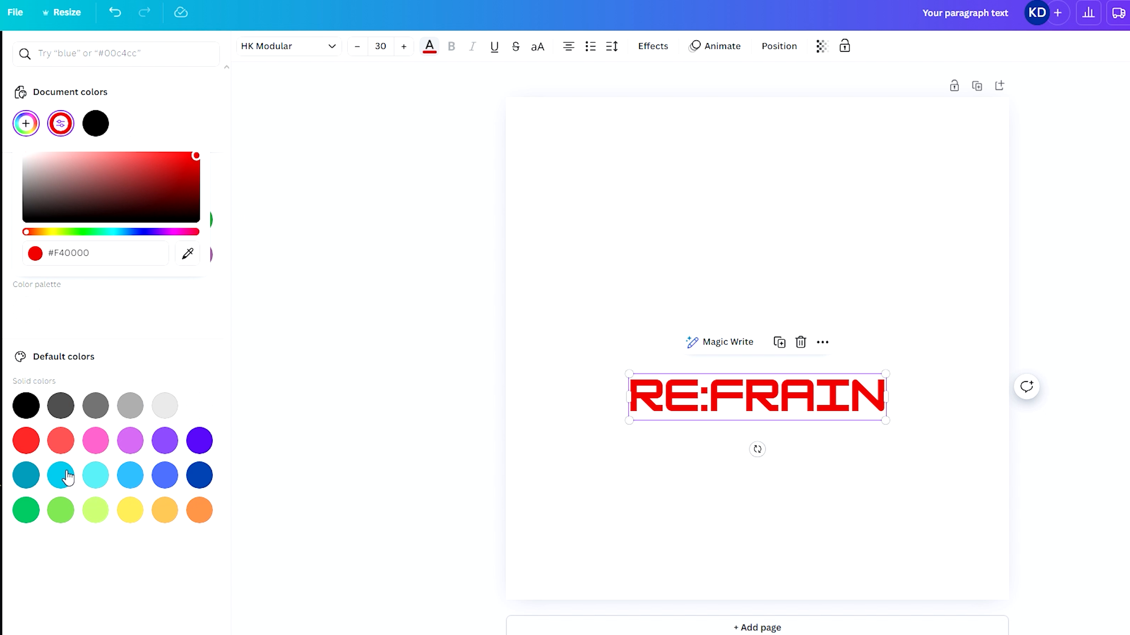
click(60, 510)
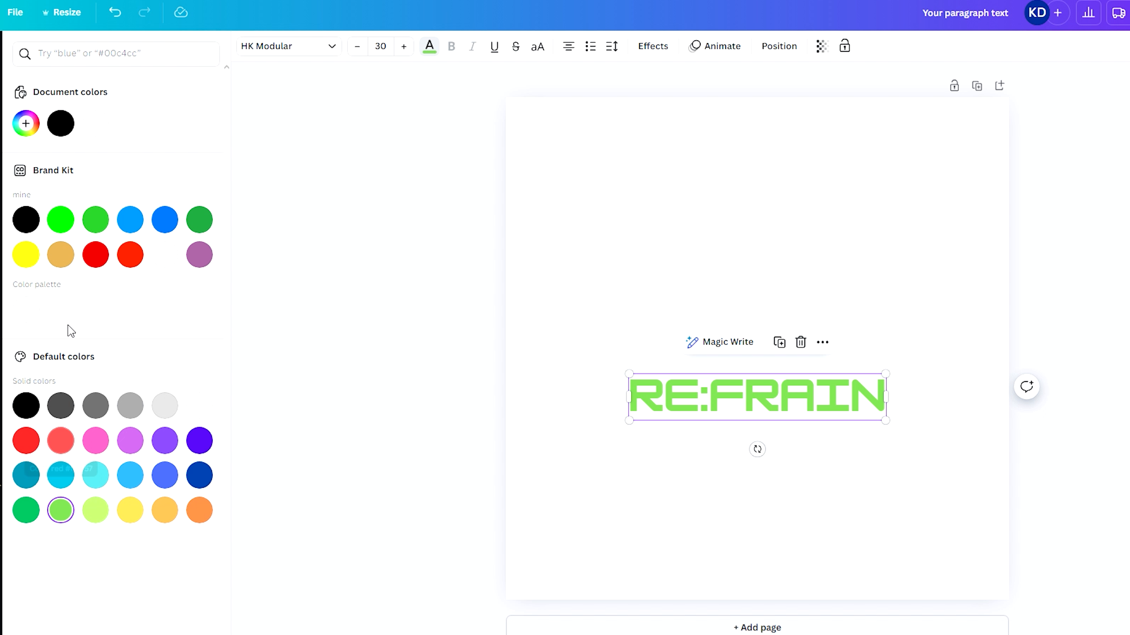
Recolour the RE:FRAIN text with the pure red from the Brand Kit colours
click(98, 253)
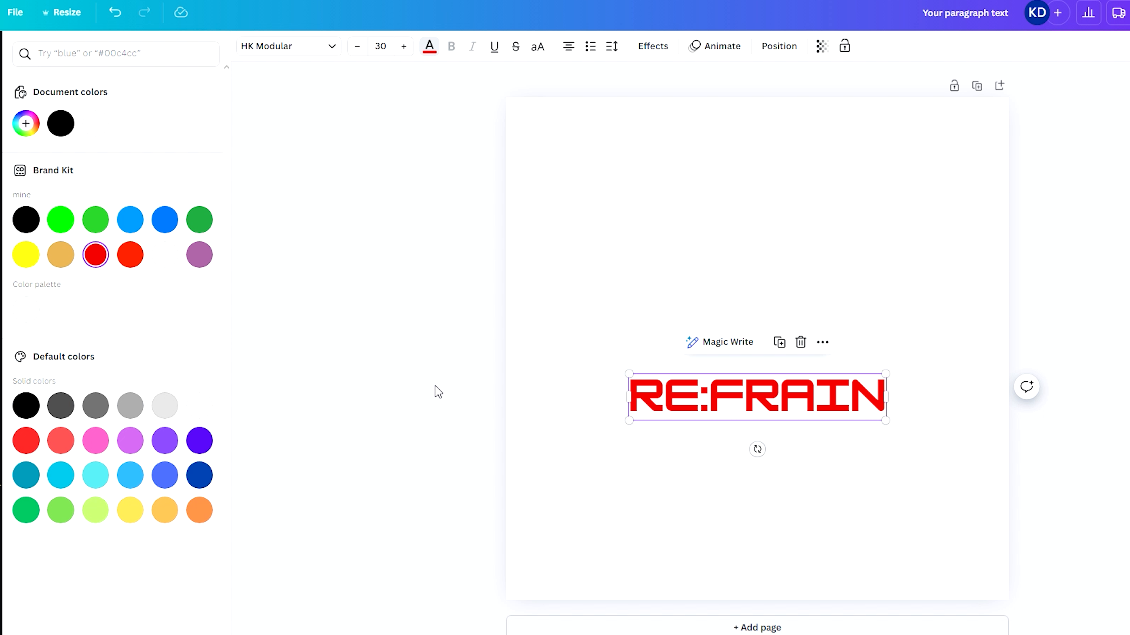
click(504, 390)
click(685, 392)
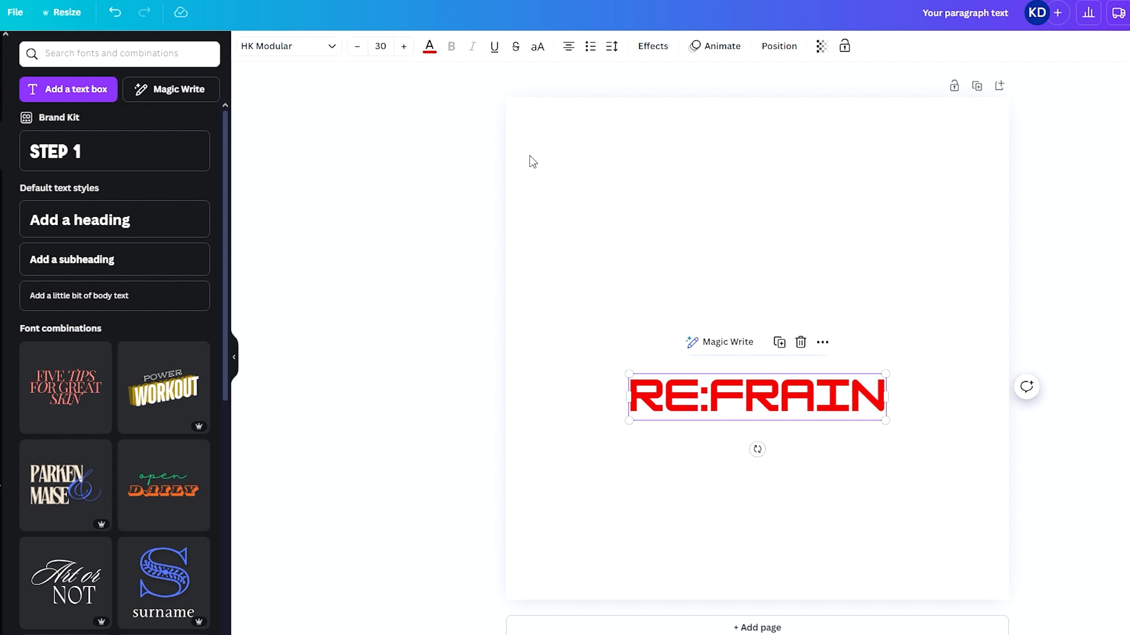
Darken the RE:FRAIN text's red to a deep dark red with the custom colour picker
click(429, 47)
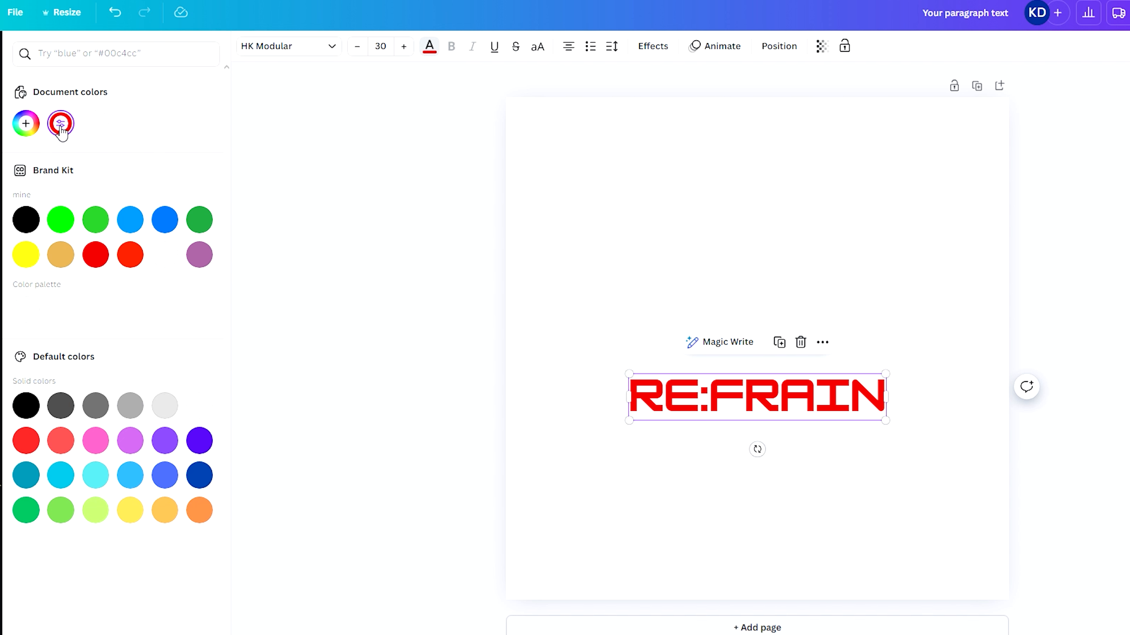
click(61, 124)
drag(193, 171, 196, 192)
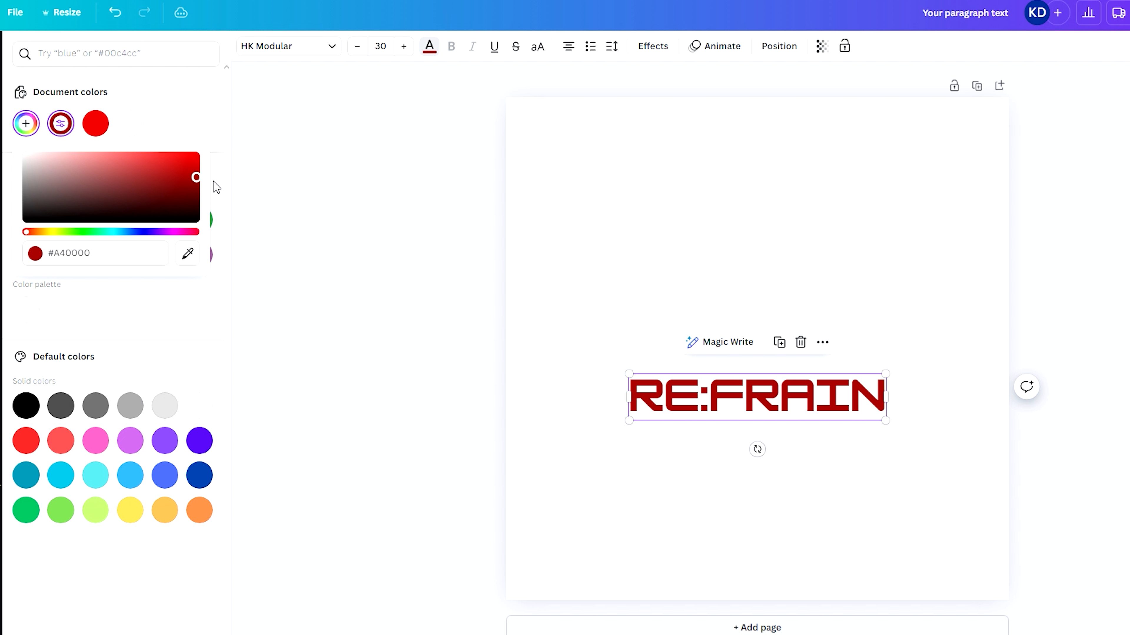
click(348, 202)
Try the Neon effect on the RE:FRAIN text with intensity 100 and a lower intensity, and try the Echo effect
click(693, 394)
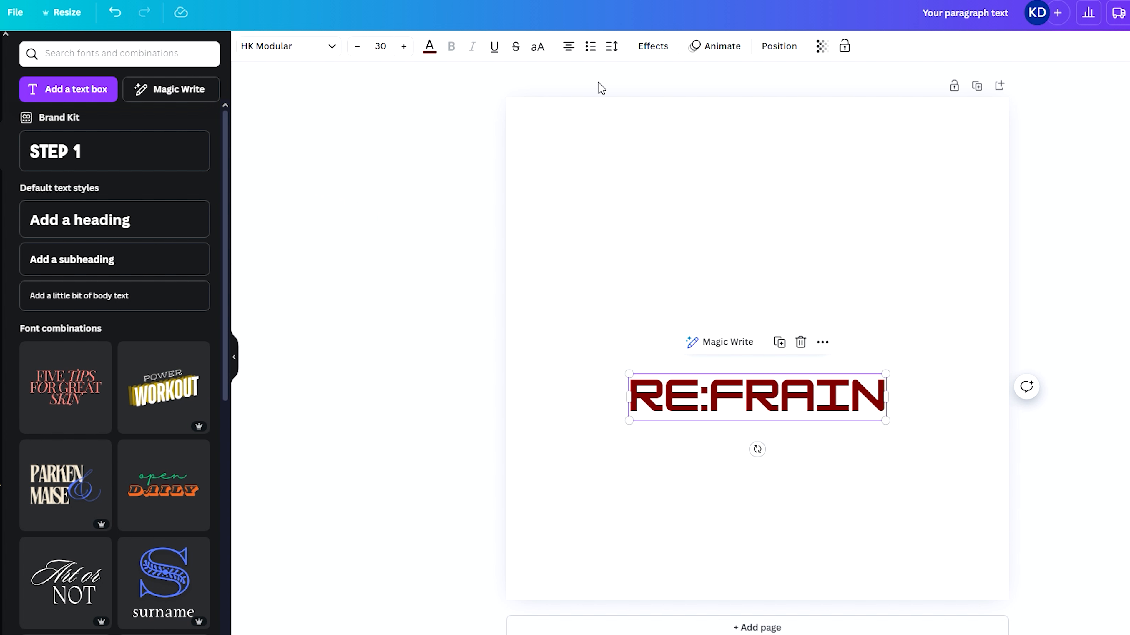
click(648, 61)
click(187, 300)
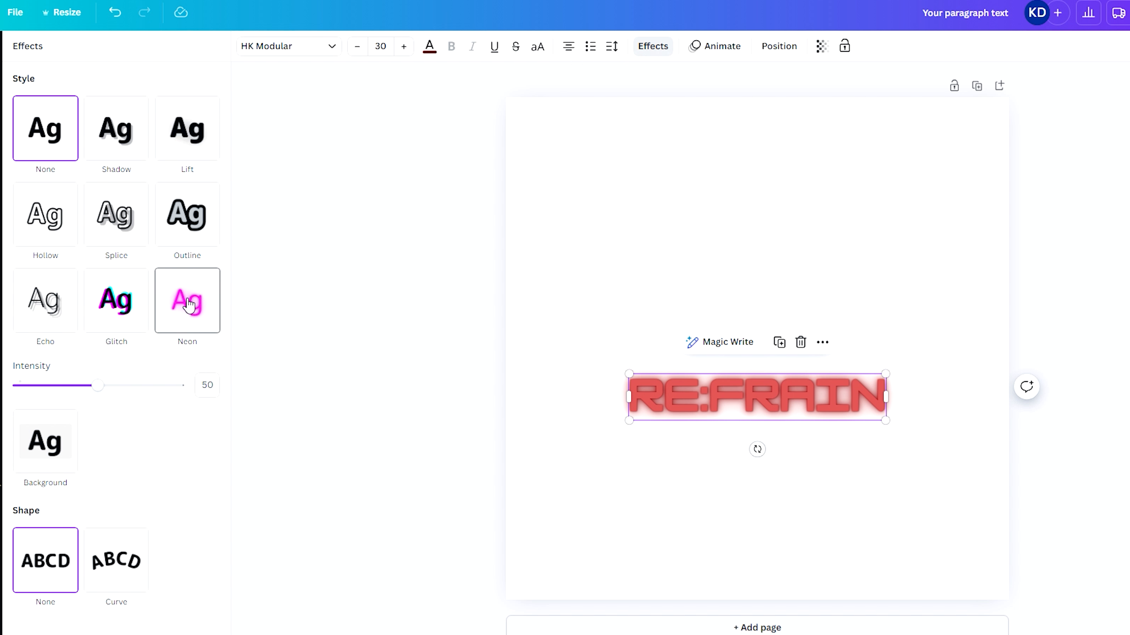
drag(96, 386, 238, 409)
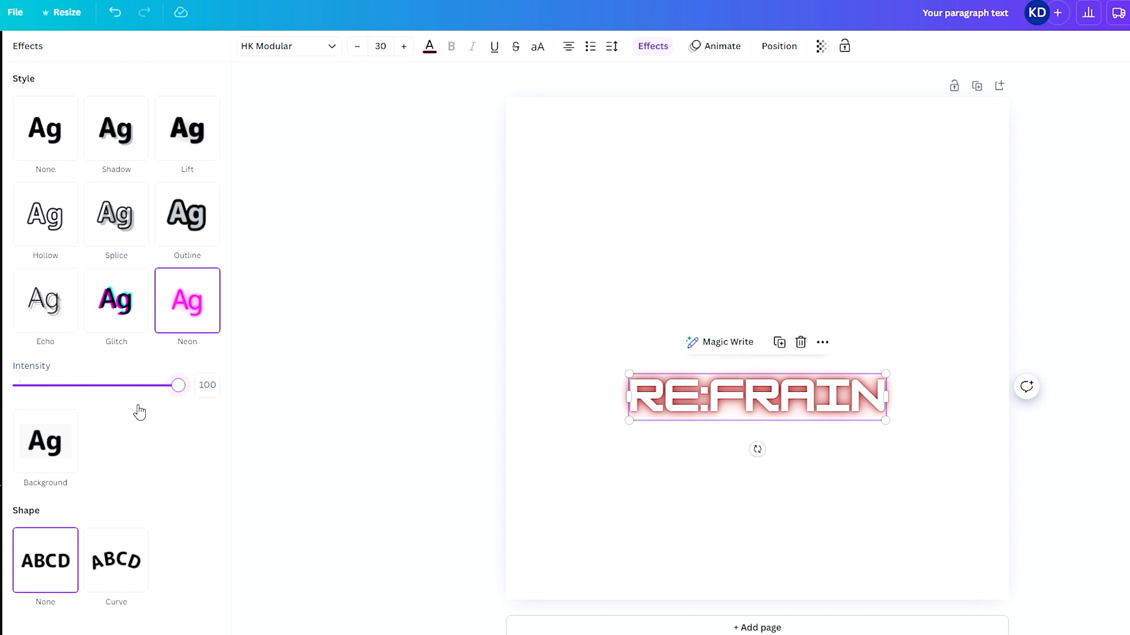
drag(139, 413, 22, 405)
click(39, 307)
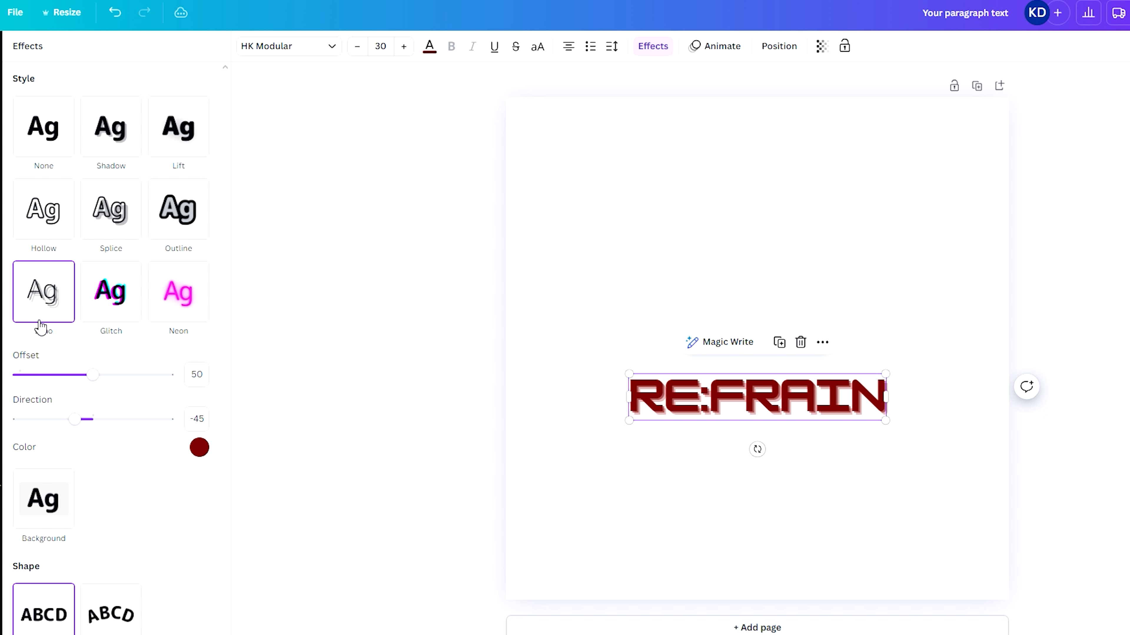
Apply the Hollow effect to the RE:FRAIN text and raise its thickness to the maximum
click(54, 233)
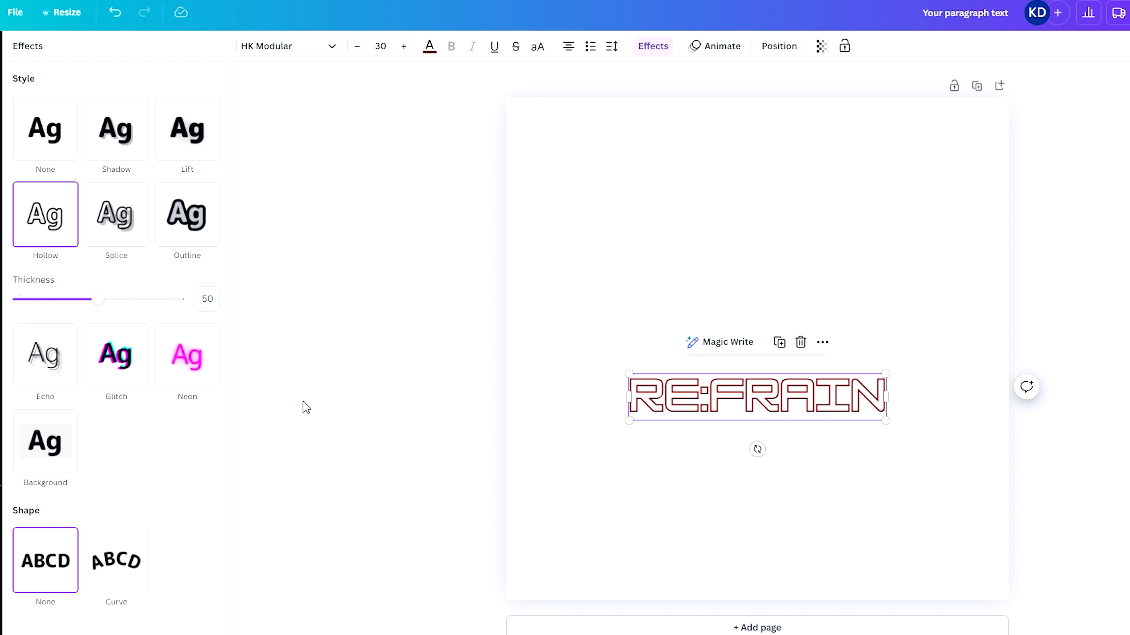
drag(97, 300, 186, 319)
click(310, 313)
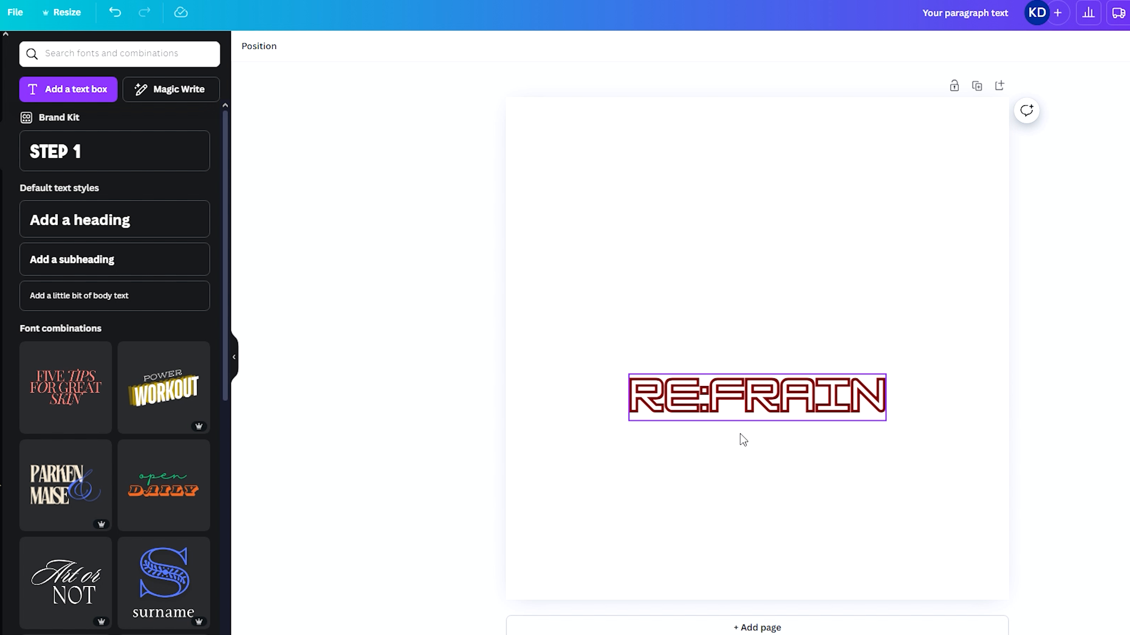
Search the elements library for "music" graphics
click(1, 99)
click(91, 56)
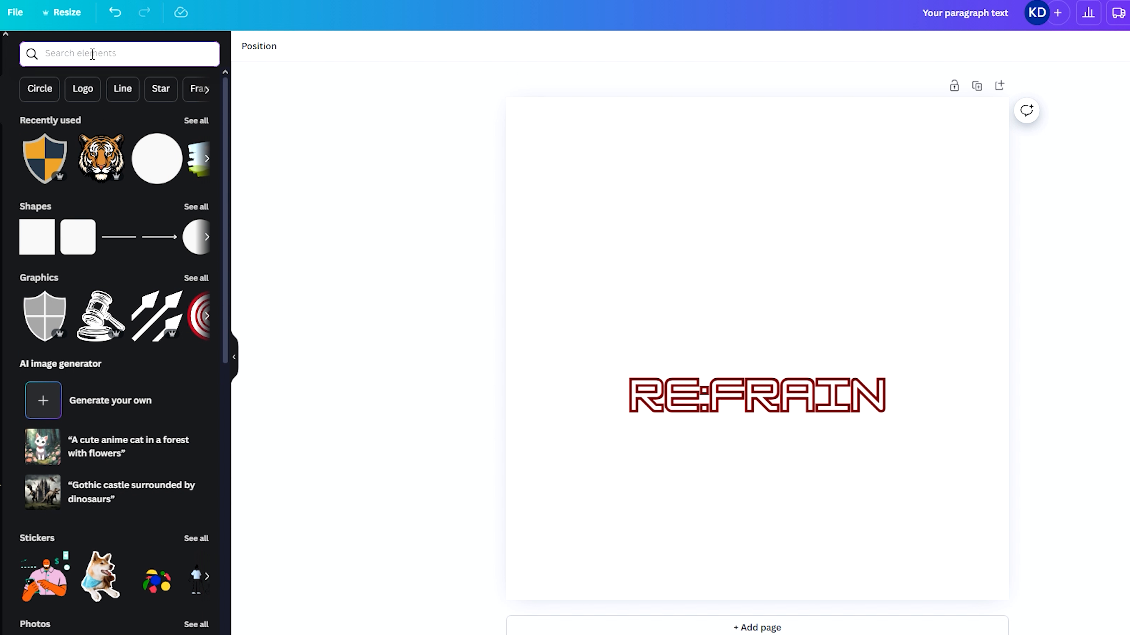
text(music)
key(Return)
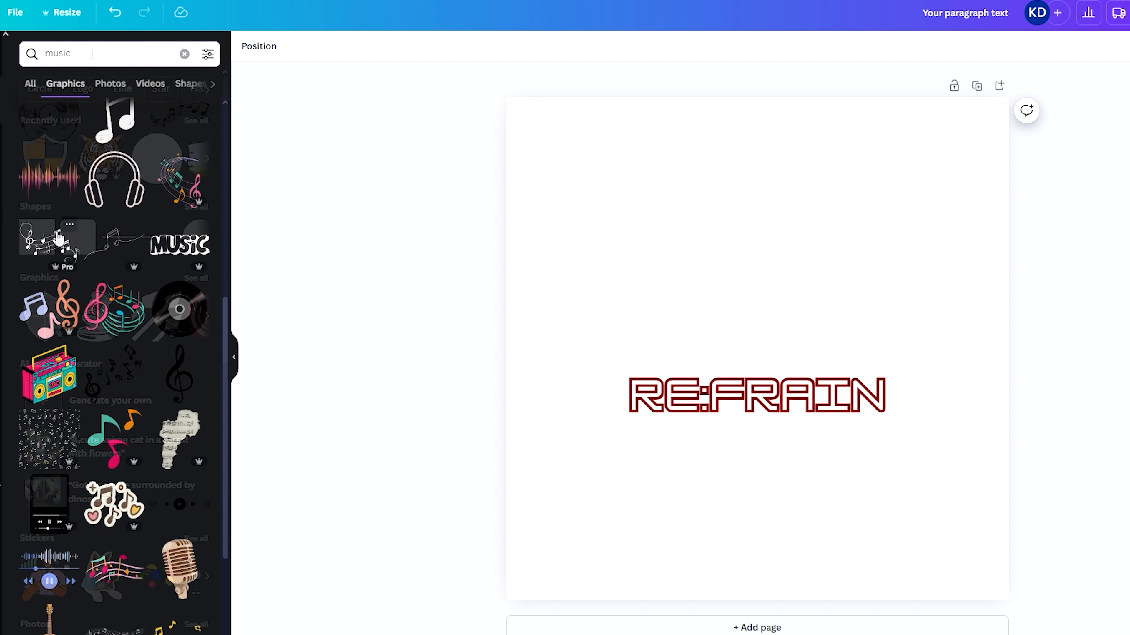
Try an enlarged orange-and-purple sound wave graphic above the RE:FRAIN text, and delete it
click(49, 205)
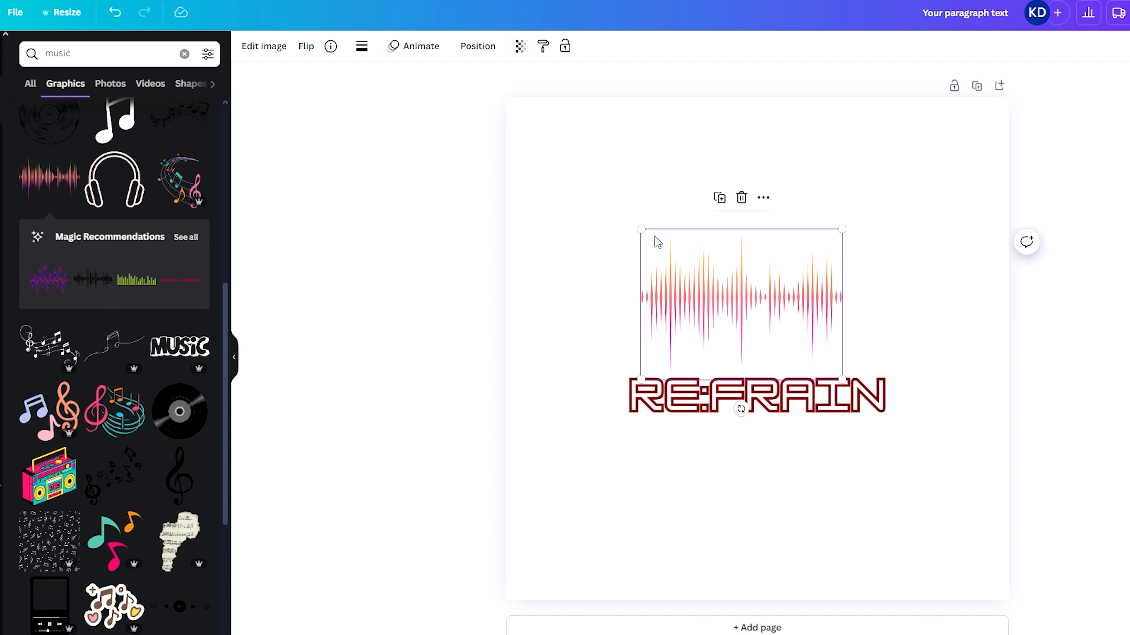
drag(641, 227, 602, 200)
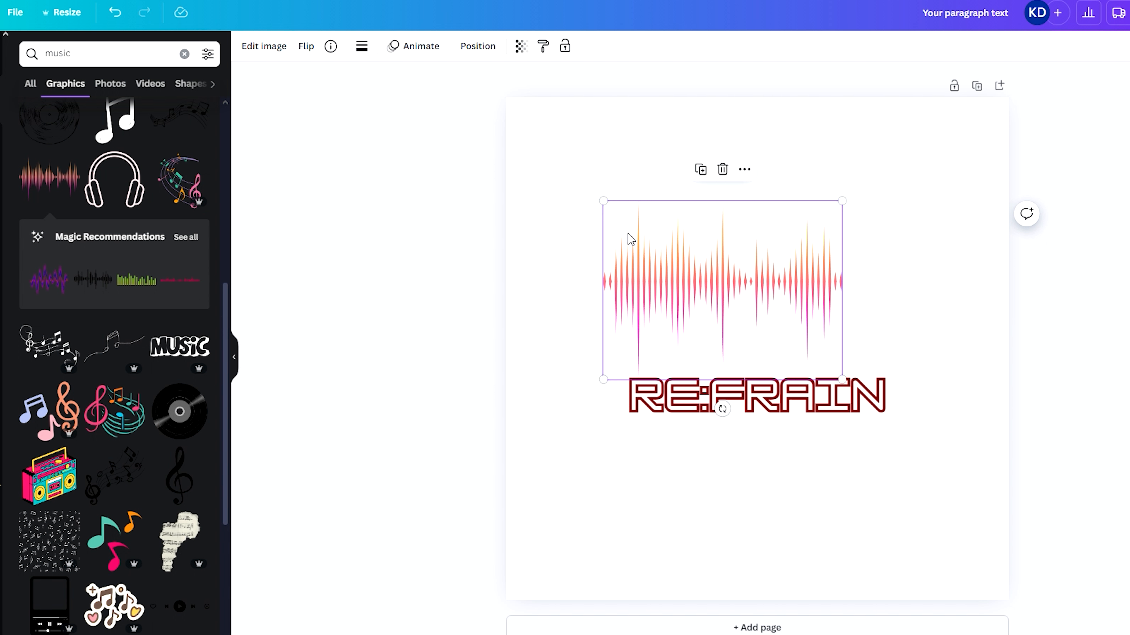
drag(659, 249, 700, 258)
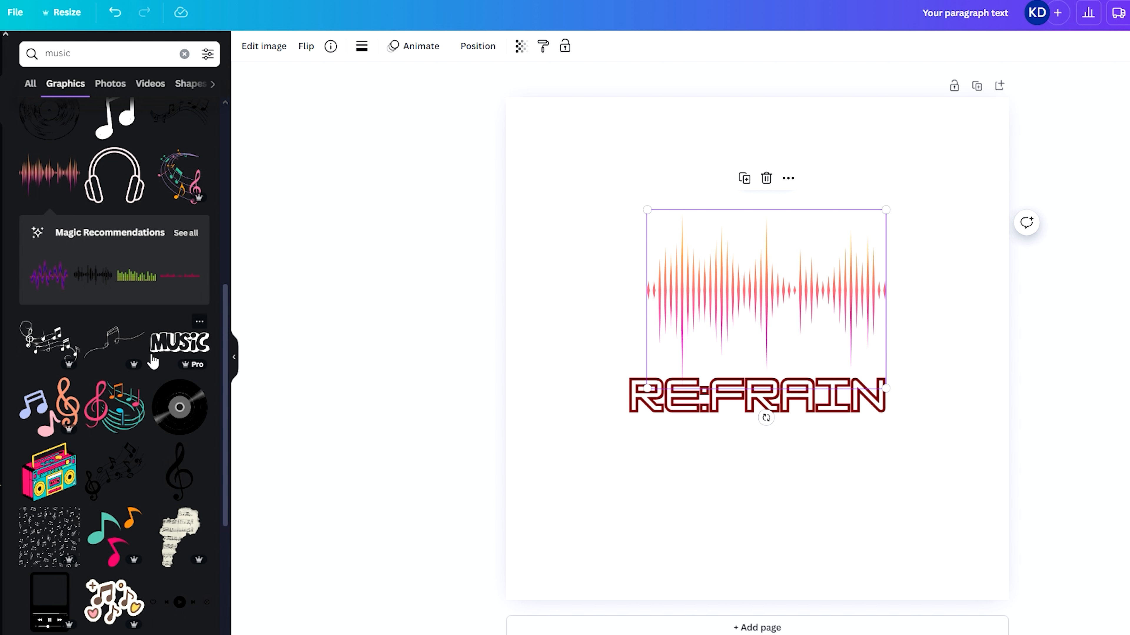
scroll(153, 363, down, 5)
scroll(153, 363, down, 5)
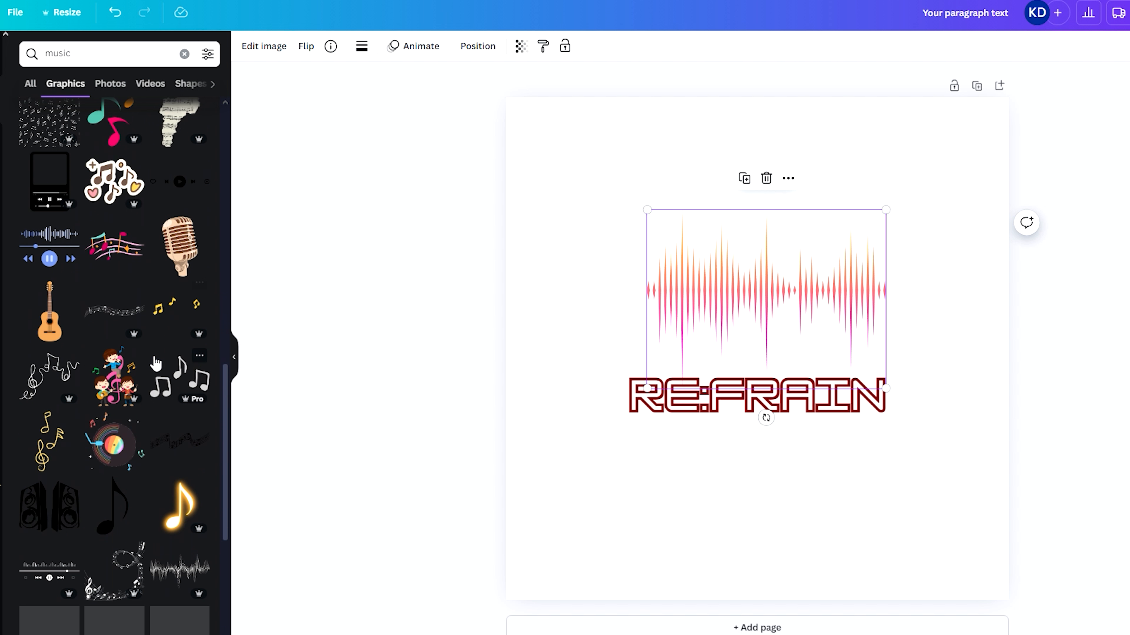
scroll(156, 364, down, 5)
scroll(218, 374, down, 5)
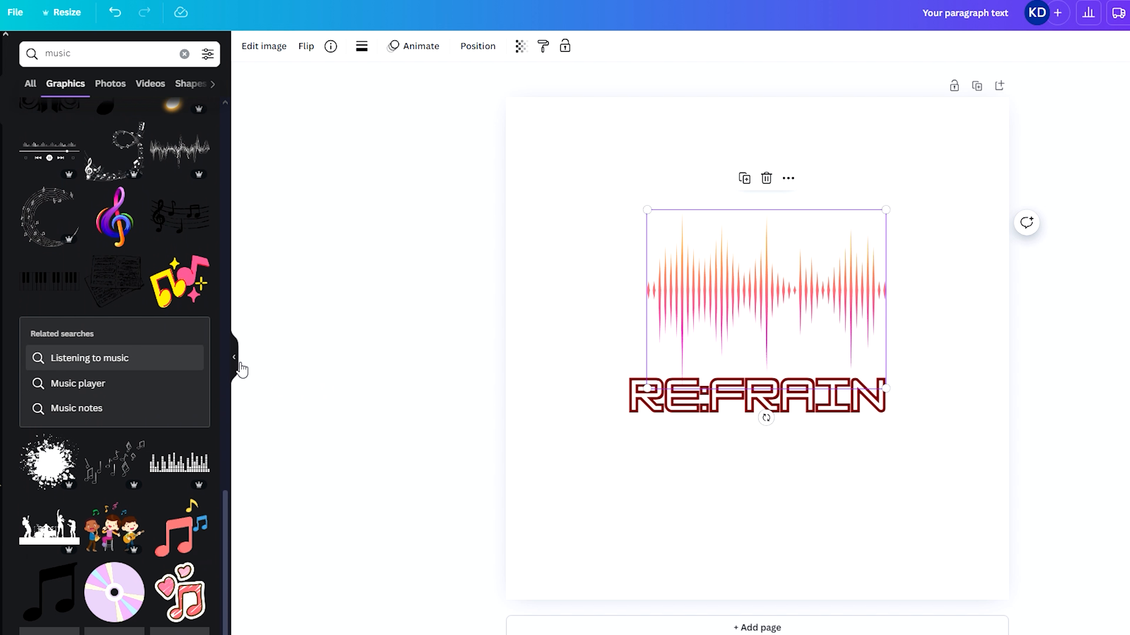
key(Delete)
Add the headphones graphic with sound wave bars above the RE:FRAIN text and enlarge it to nearly the text's width
scroll(91, 312, down, 5)
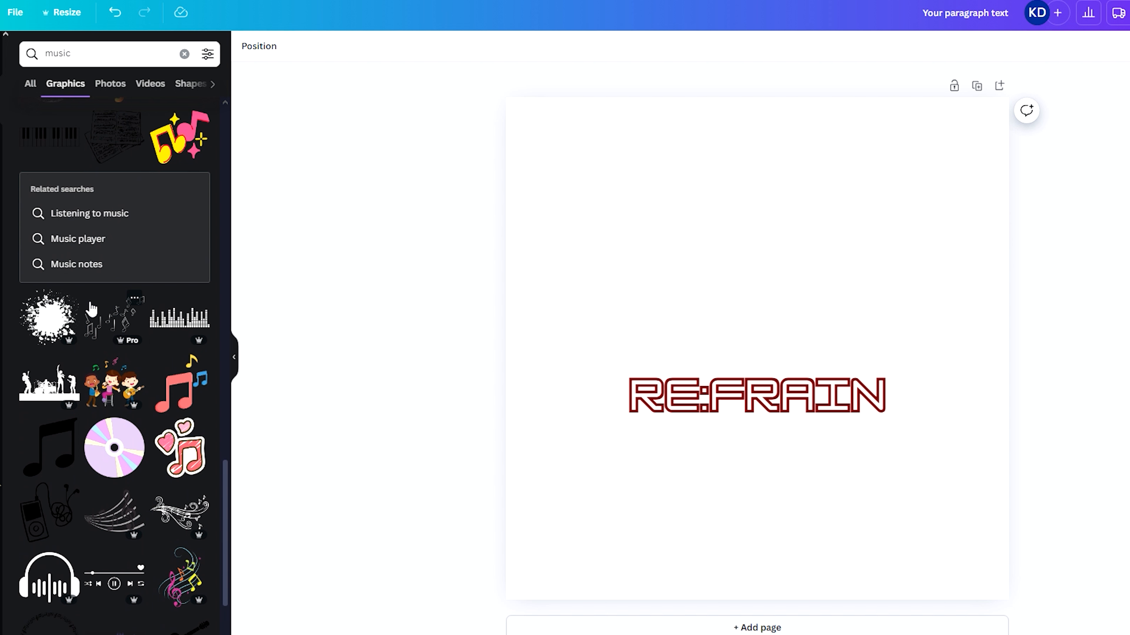
scroll(111, 329, down, 2)
scroll(68, 323, down, 3)
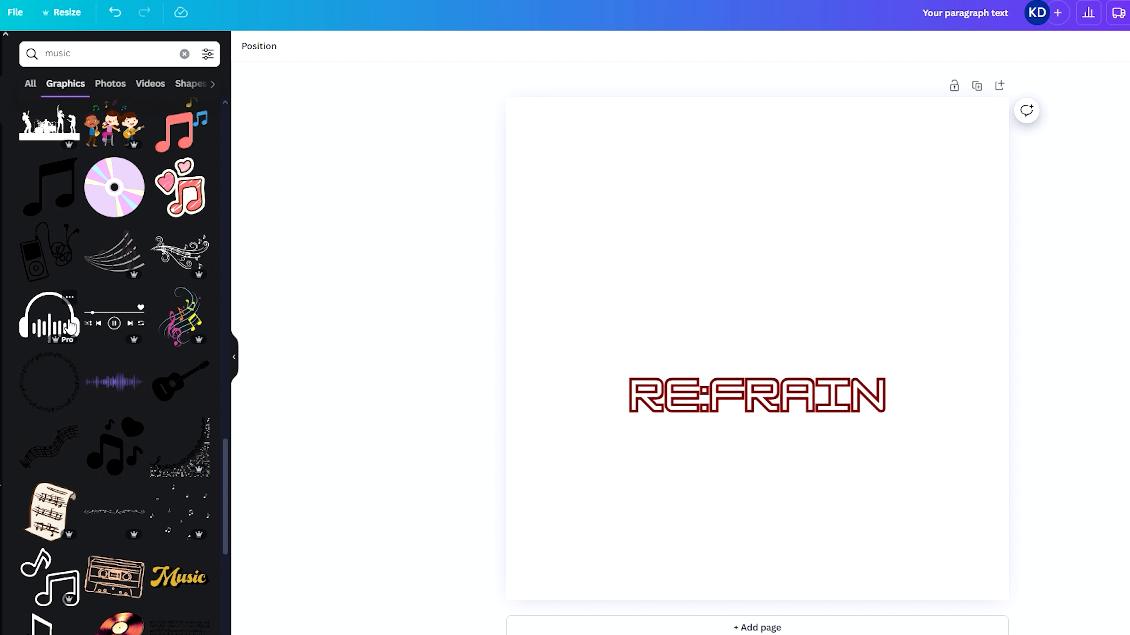
click(65, 329)
drag(738, 348, 739, 286)
mouse_move(657, 197)
mouse_down()
mouse_move(578, 178)
mouse_move(659, 219)
mouse_move(640, 205)
mouse_up()
click(600, 252)
click(750, 347)
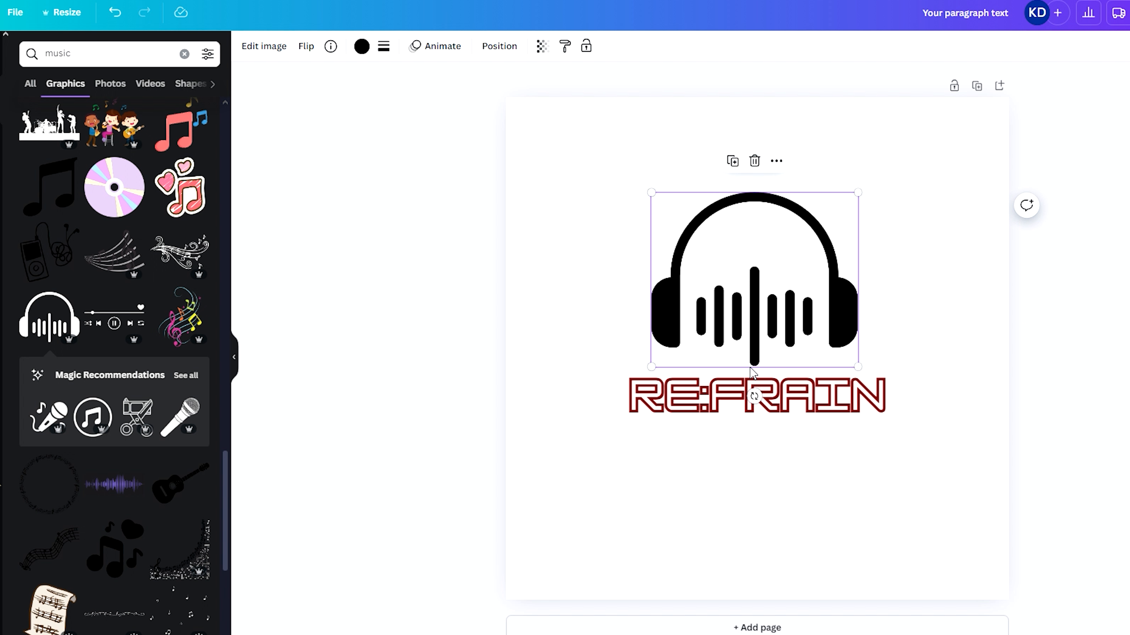
Move the RE:FRAIN text slightly lower and place the headphones graphic just above it, horizontally centred on the page
click(789, 397)
drag(790, 402, 790, 426)
drag(789, 300, 790, 317)
drag(790, 322, 790, 321)
click(560, 297)
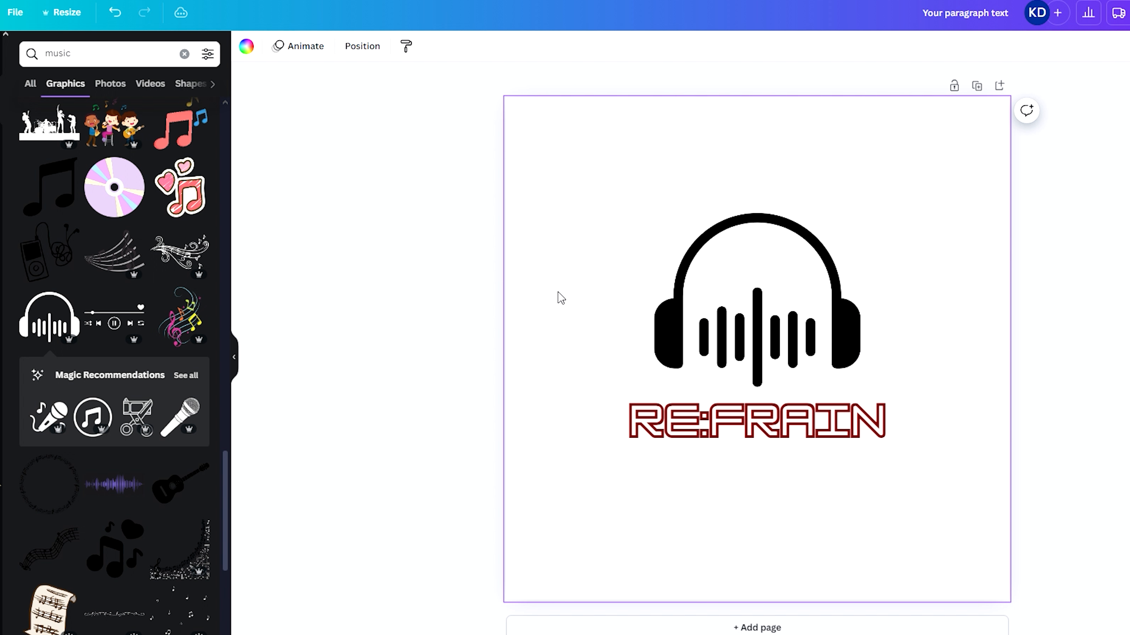
Recolour the headphones graphic with the dark red from the document colours
click(701, 324)
click(362, 49)
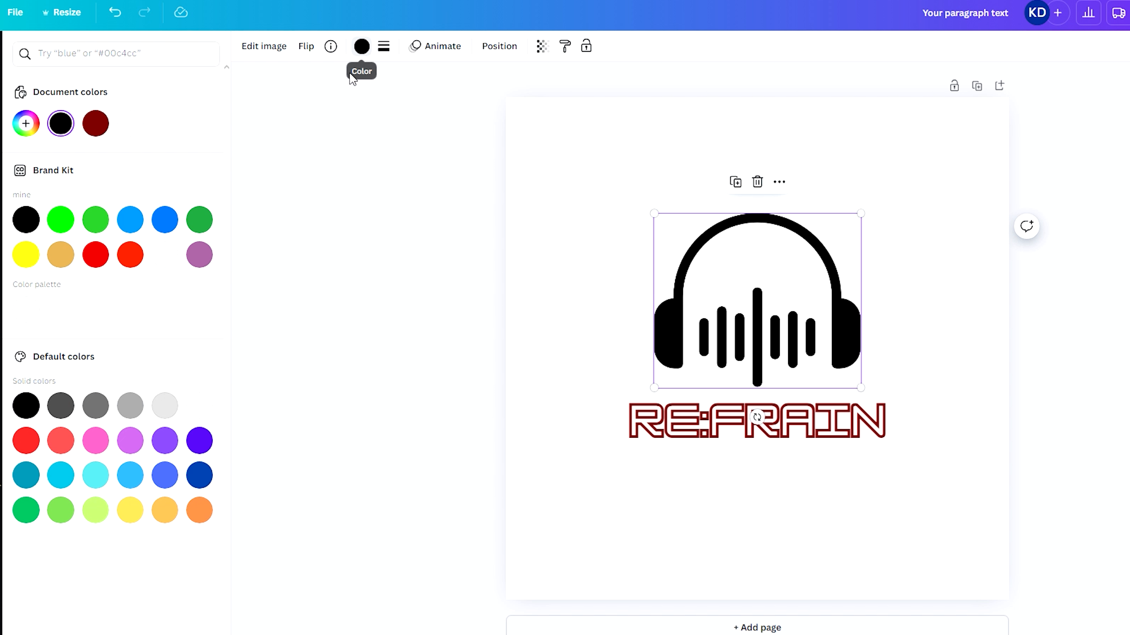
click(96, 133)
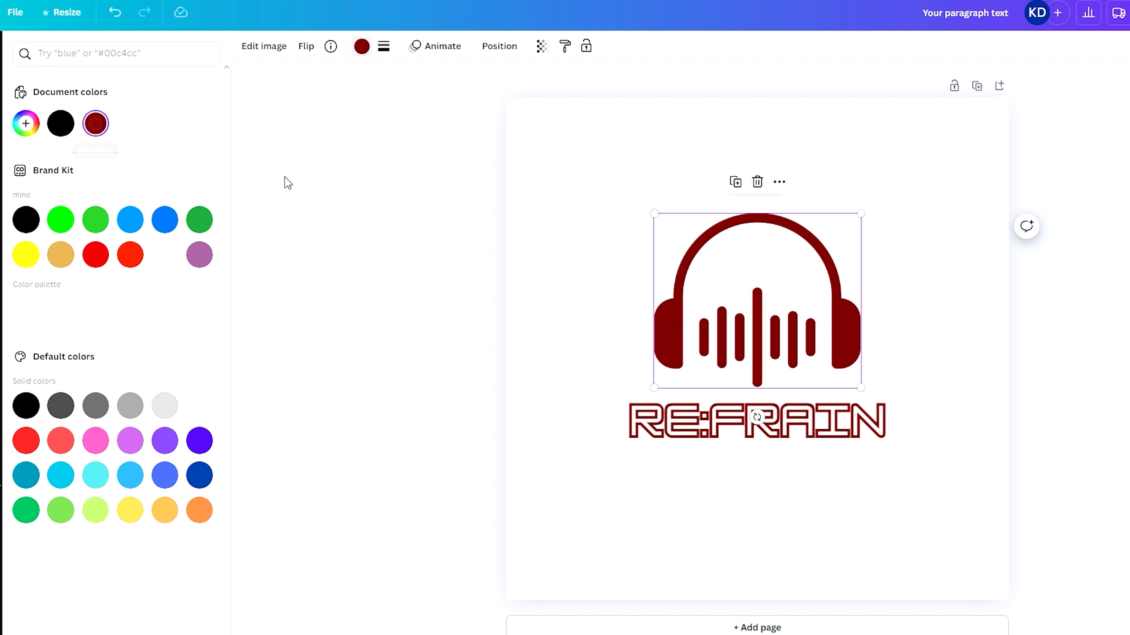
click(451, 253)
drag(713, 336, 713, 336)
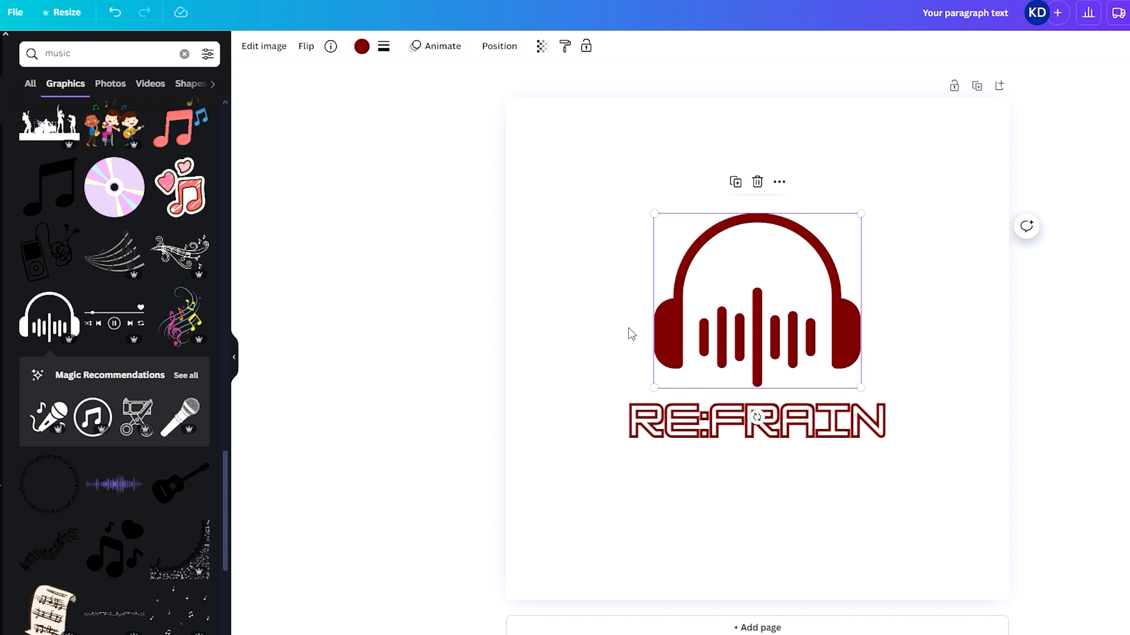
click(577, 247)
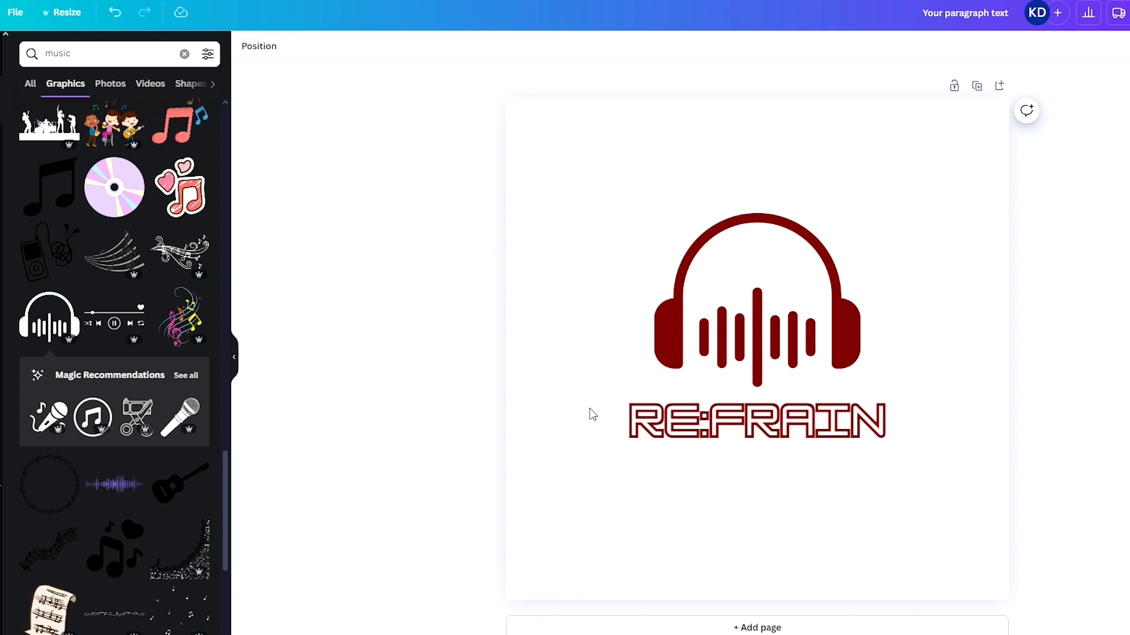
Try the Outline, Lift and Shadow effects on the RE:FRAIN text
click(667, 438)
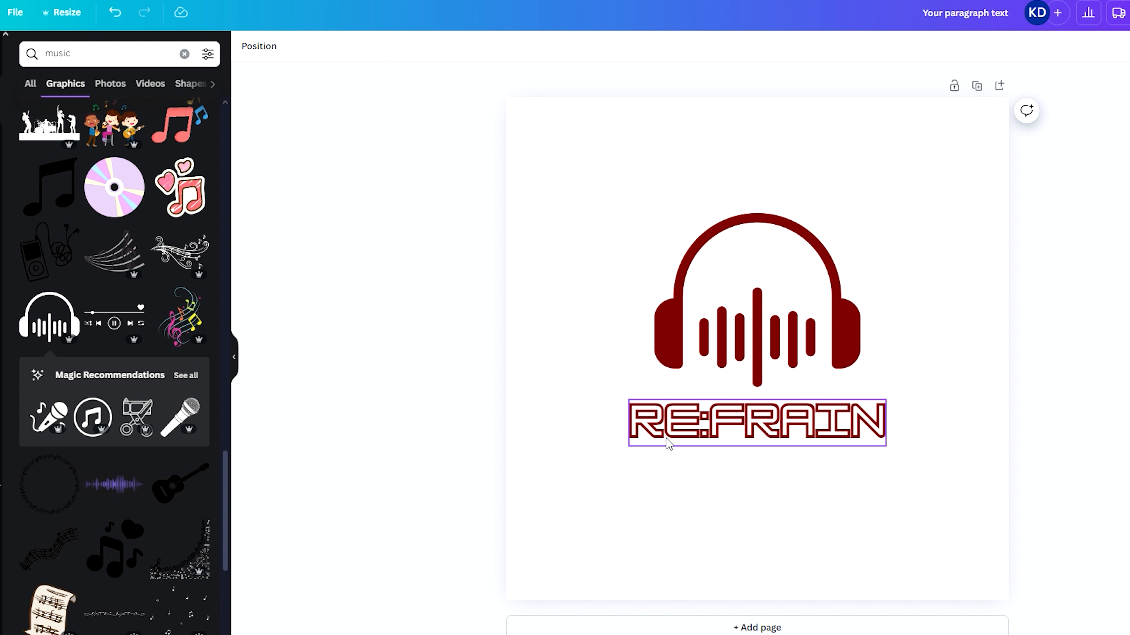
drag(666, 437, 665, 436)
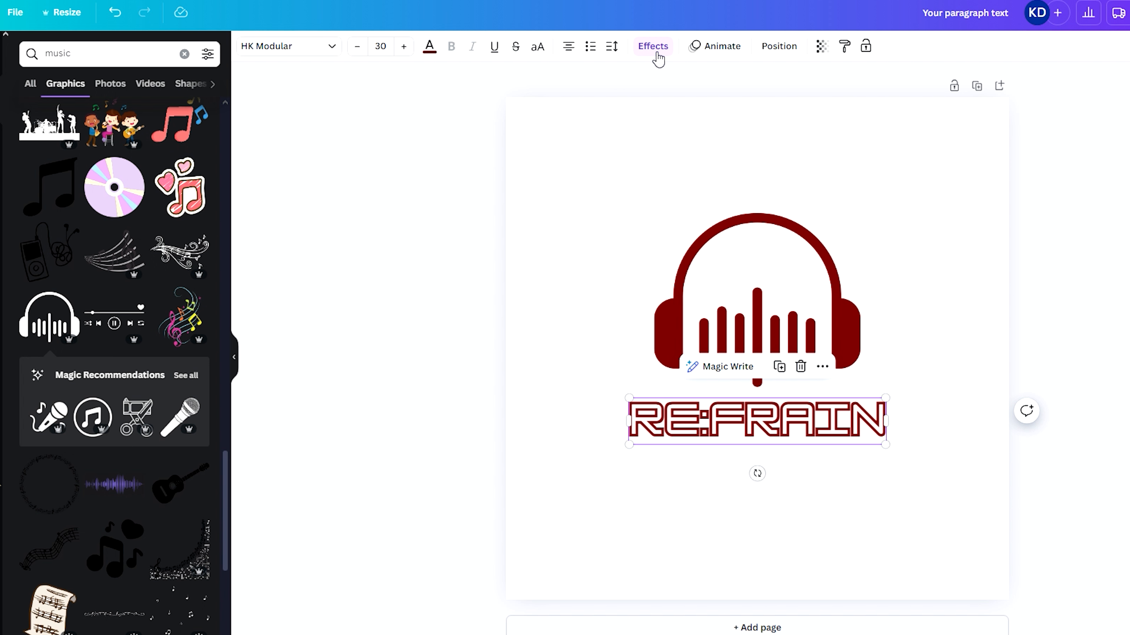
click(653, 52)
click(185, 230)
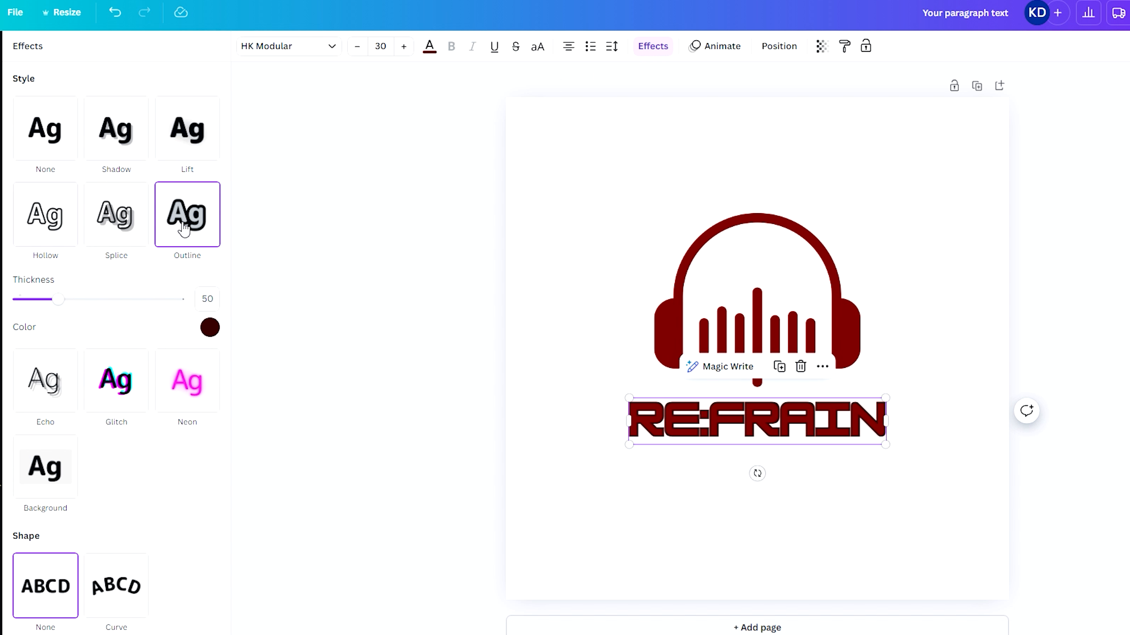
click(190, 156)
click(116, 131)
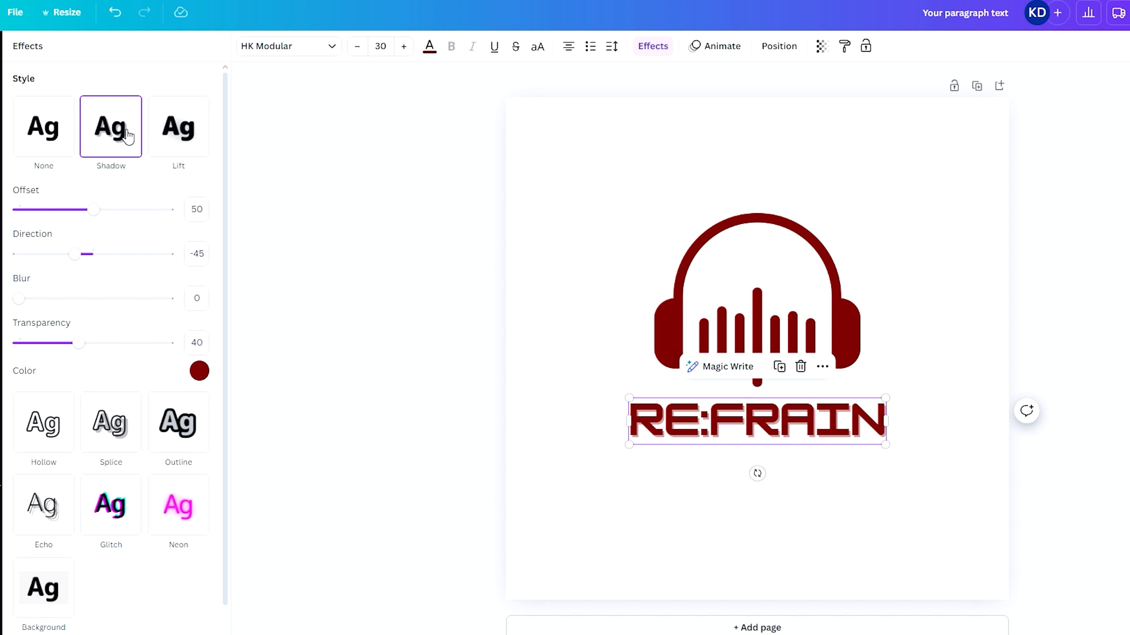
click(49, 137)
click(105, 133)
Apply the Echo effect to the RE:FRAIN text, reducing the offset from its maximum to about half
click(60, 501)
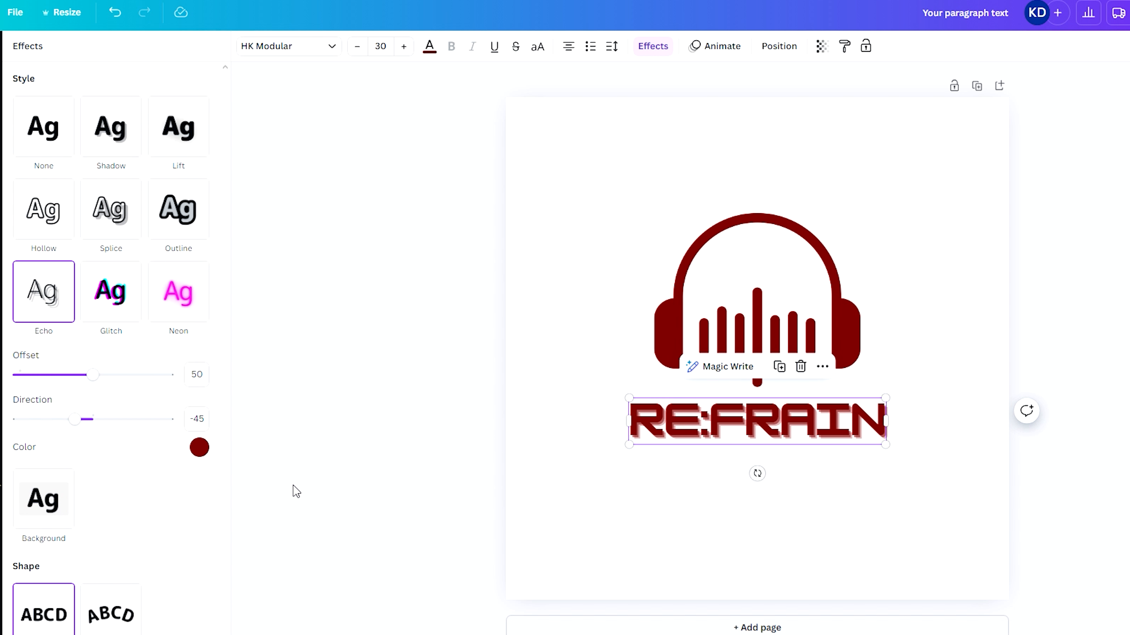
click(385, 466)
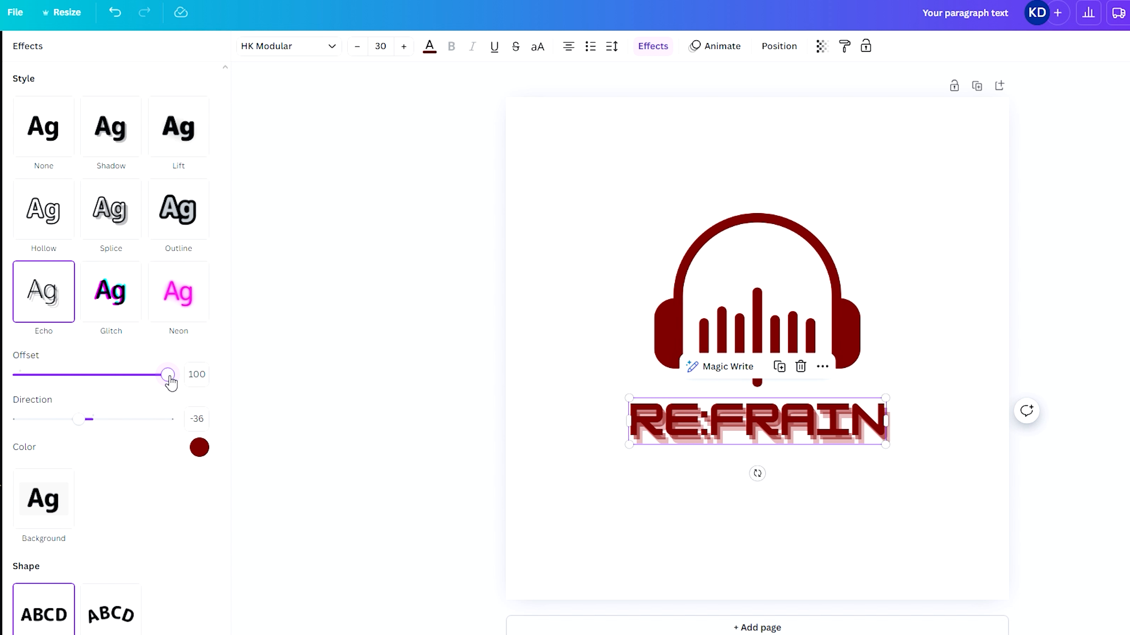
drag(166, 375, 87, 388)
click(360, 374)
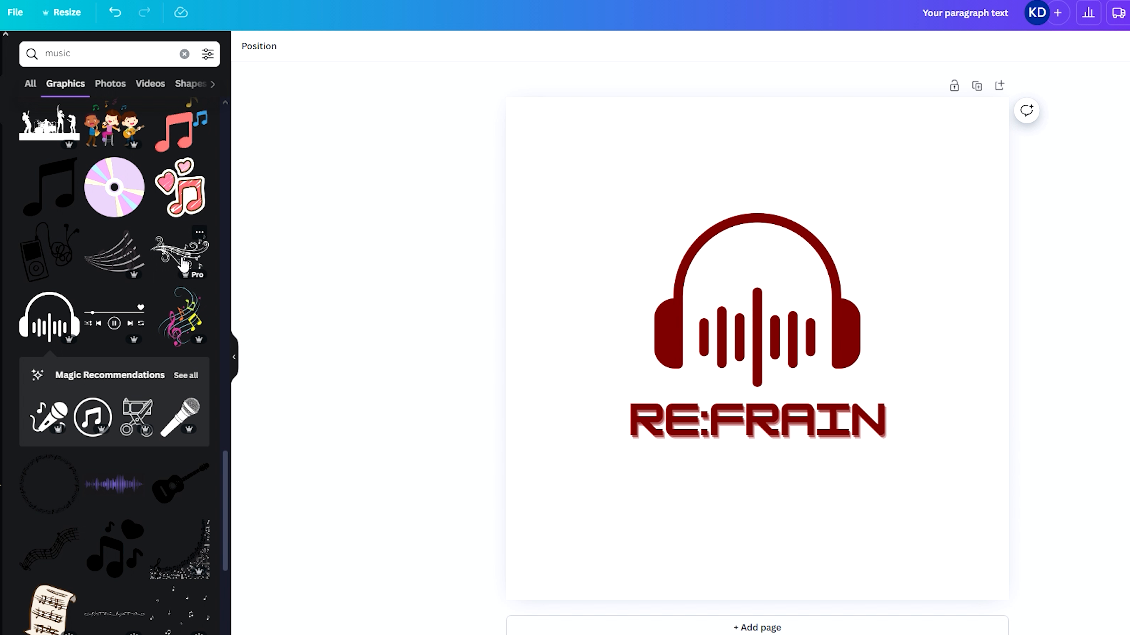
Search the elements for "square", add a red square shape and enlarge it to cover the whole logo
click(184, 53)
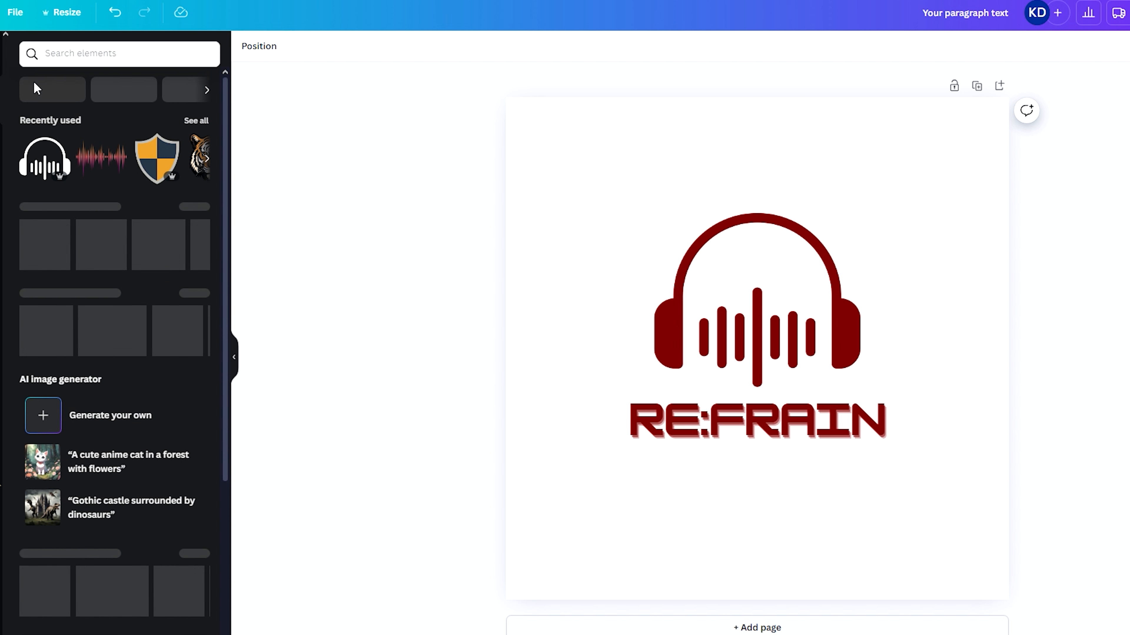
click(110, 53)
text(square)
key(Return)
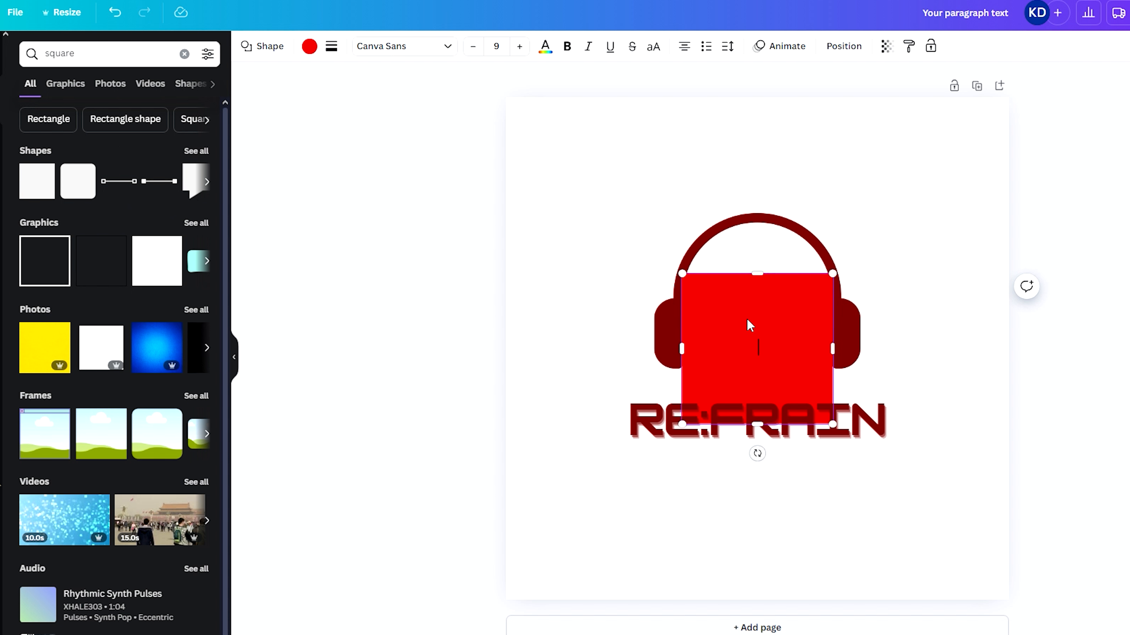
drag(751, 324, 643, 197)
drag(728, 303, 921, 491)
Centre the red square on the page both horizontally and vertically and send it to the back behind the logo
click(844, 46)
click(151, 187)
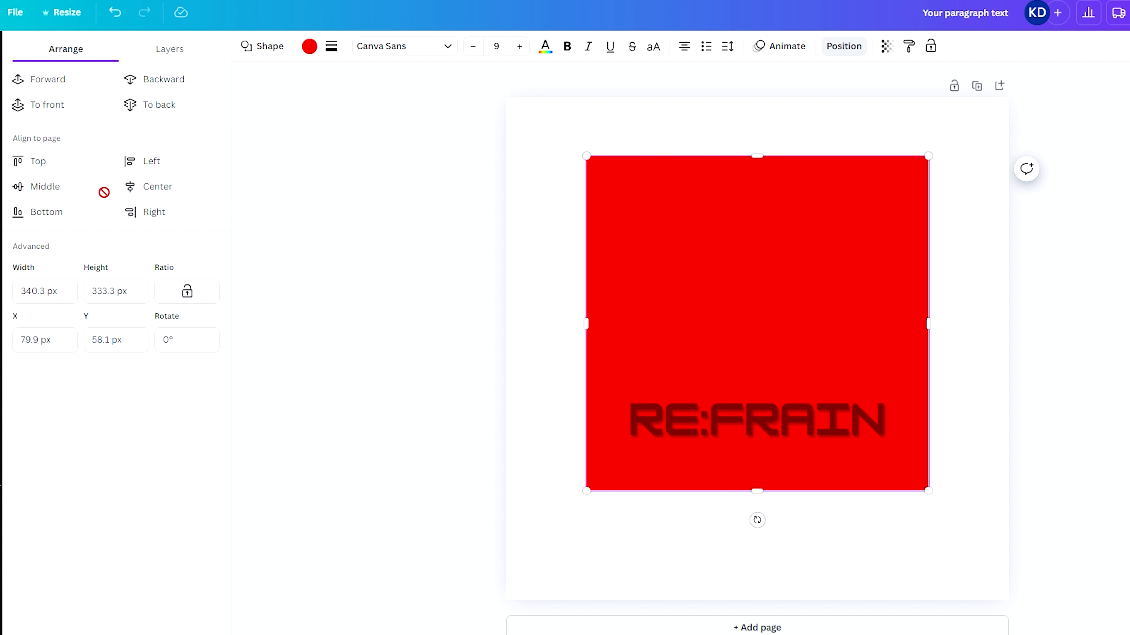
click(45, 187)
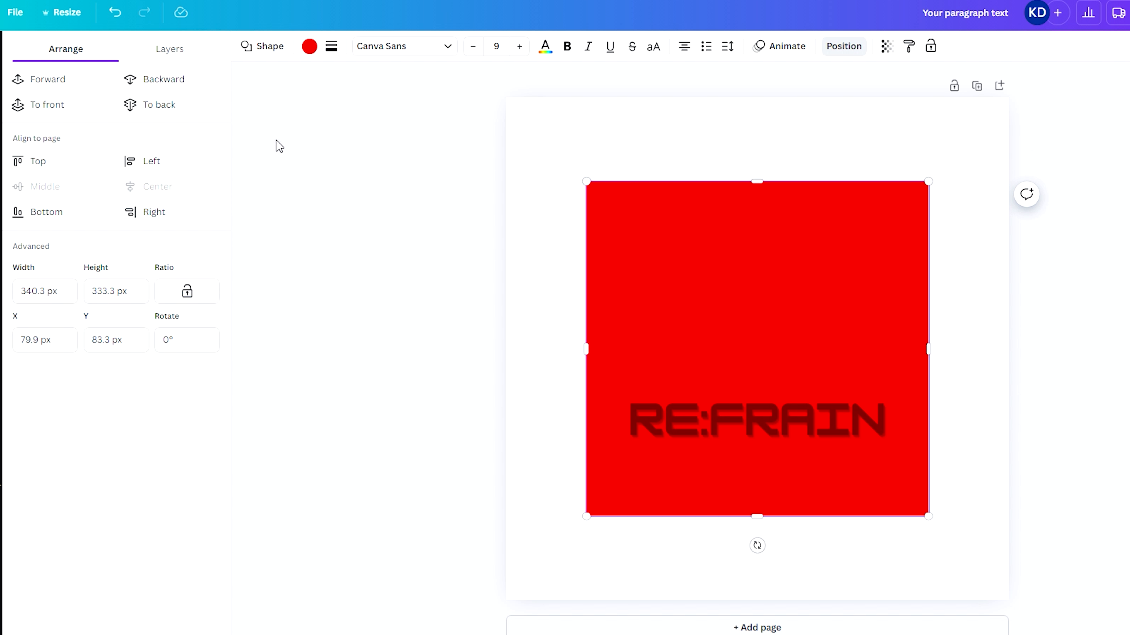
click(158, 105)
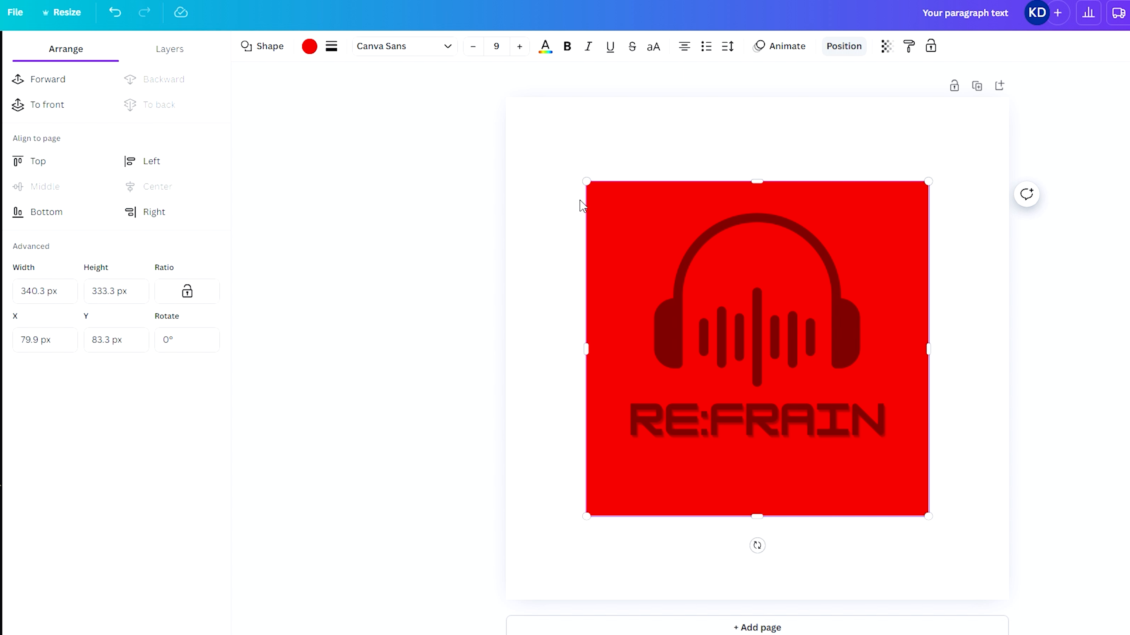
Shrink the background square closer around the logo and fill it with a radial gradient from light pink to deeper pink
drag(586, 516, 630, 492)
mouse_move(882, 368)
mouse_down()
mouse_move(865, 381)
mouse_move(872, 370)
mouse_up()
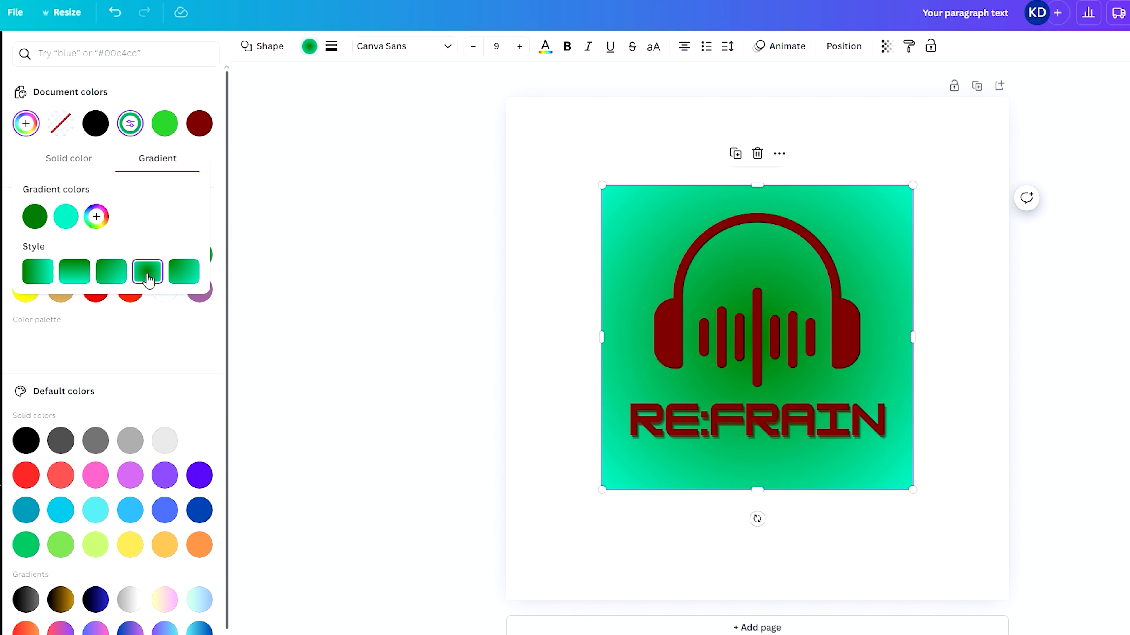
click(307, 50)
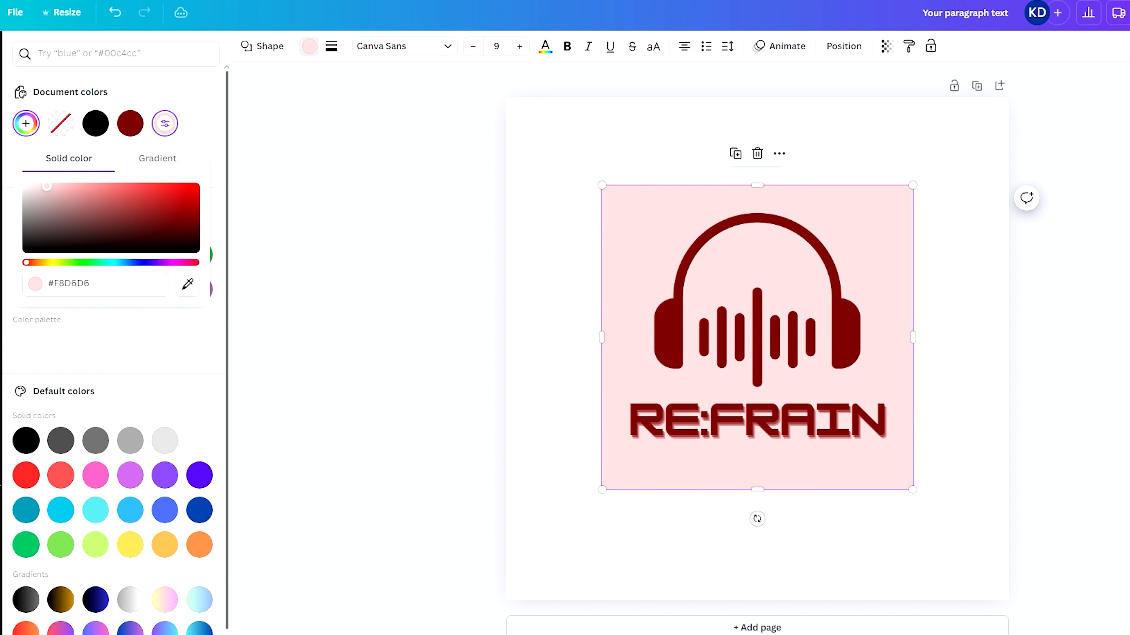
click(157, 158)
click(147, 271)
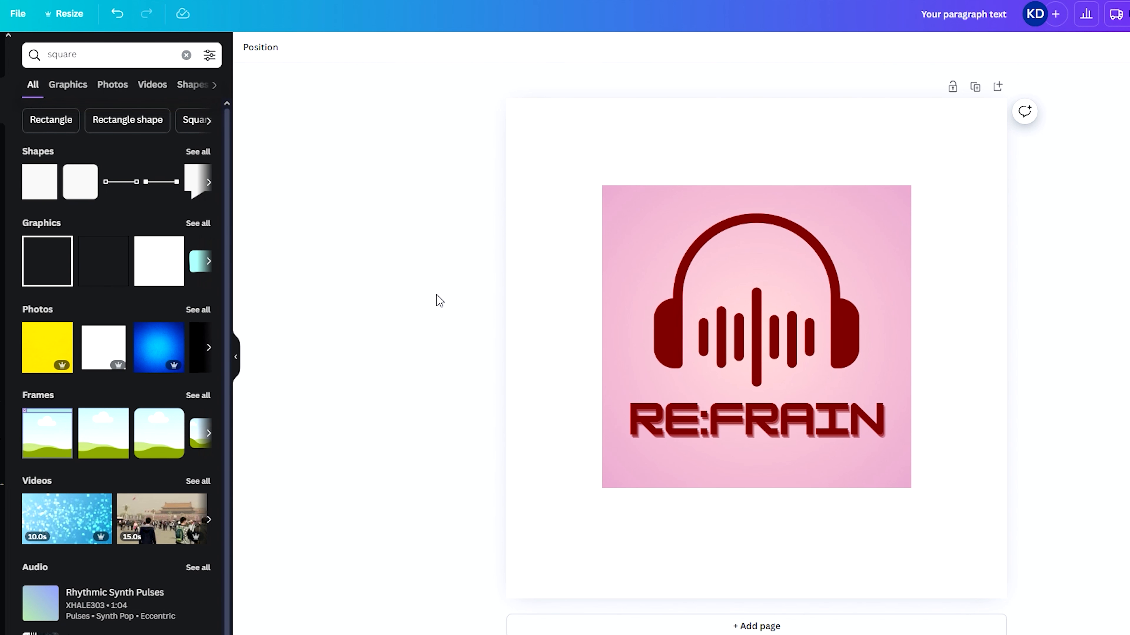
Open the download options for the logo design
click(1091, 12)
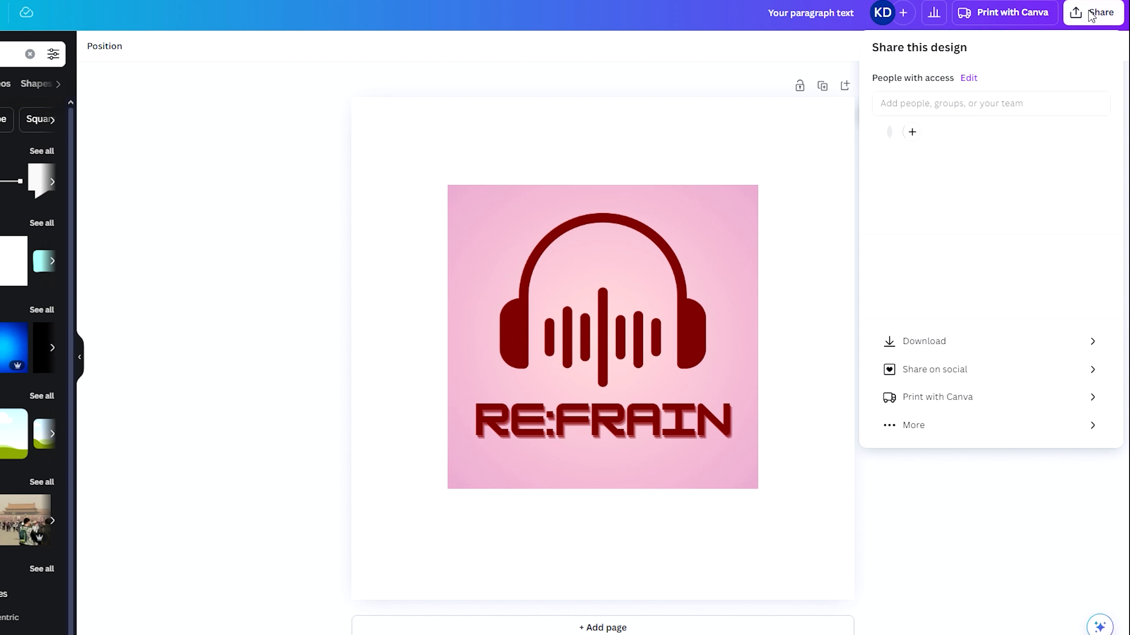
click(923, 349)
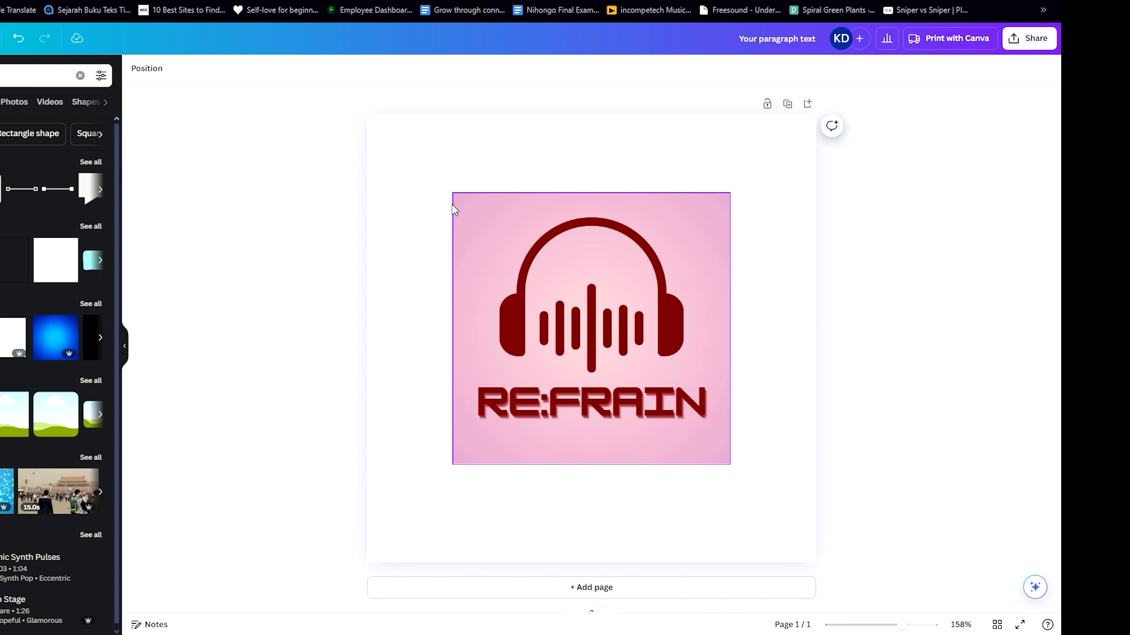
Switch to the browser tab with the red colour search and load remove.bg there
key(ctrl+Tab)
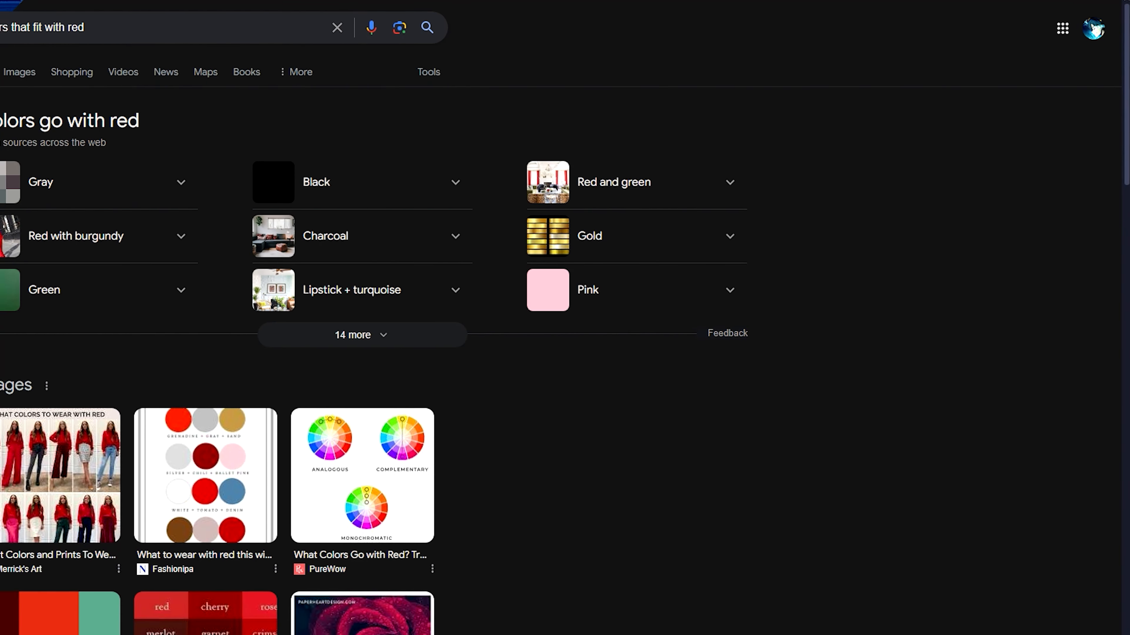
text(remove.bg)
key(Return)
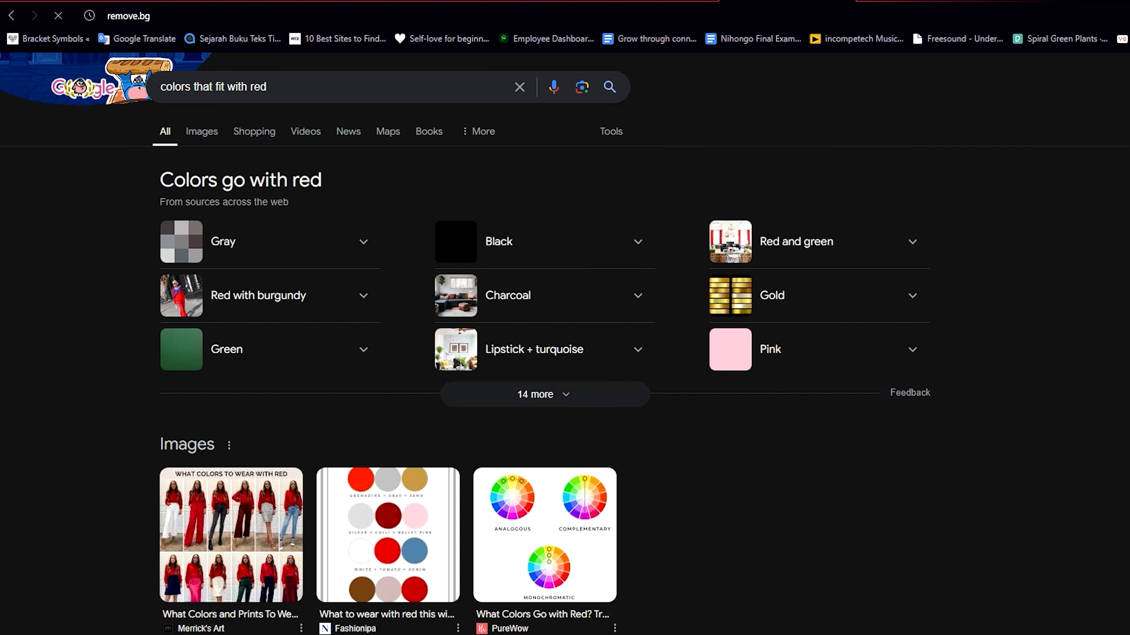
Switch back to the Canva design and download the logo on its pink square as a PNG at 500 × 500 px
click(371, 1)
click(1115, 71)
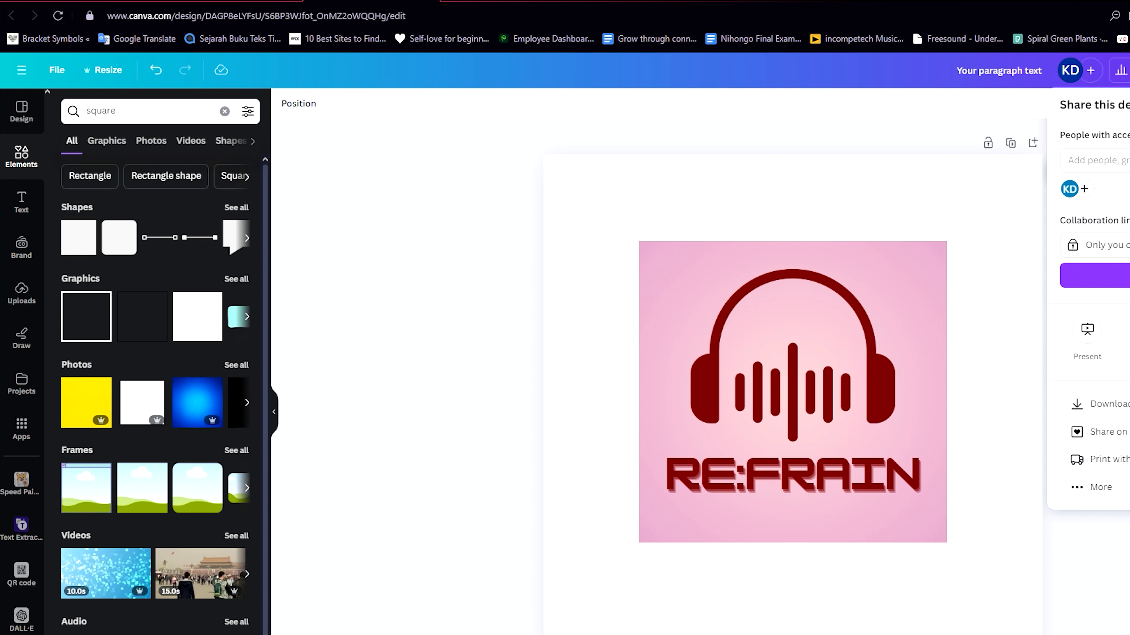
click(1112, 407)
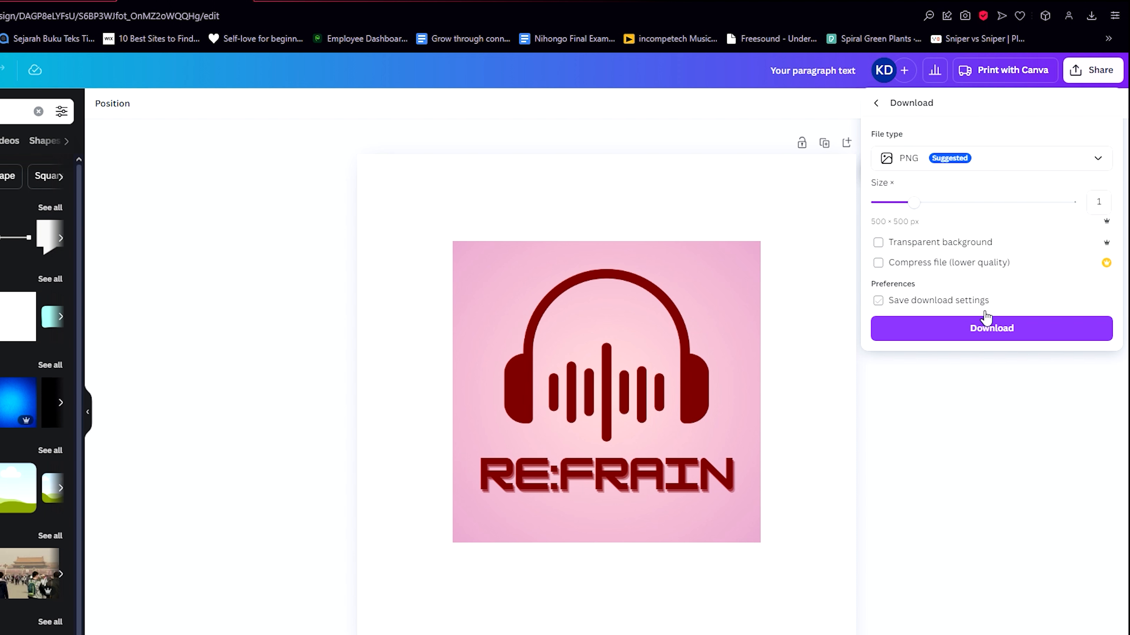
click(987, 324)
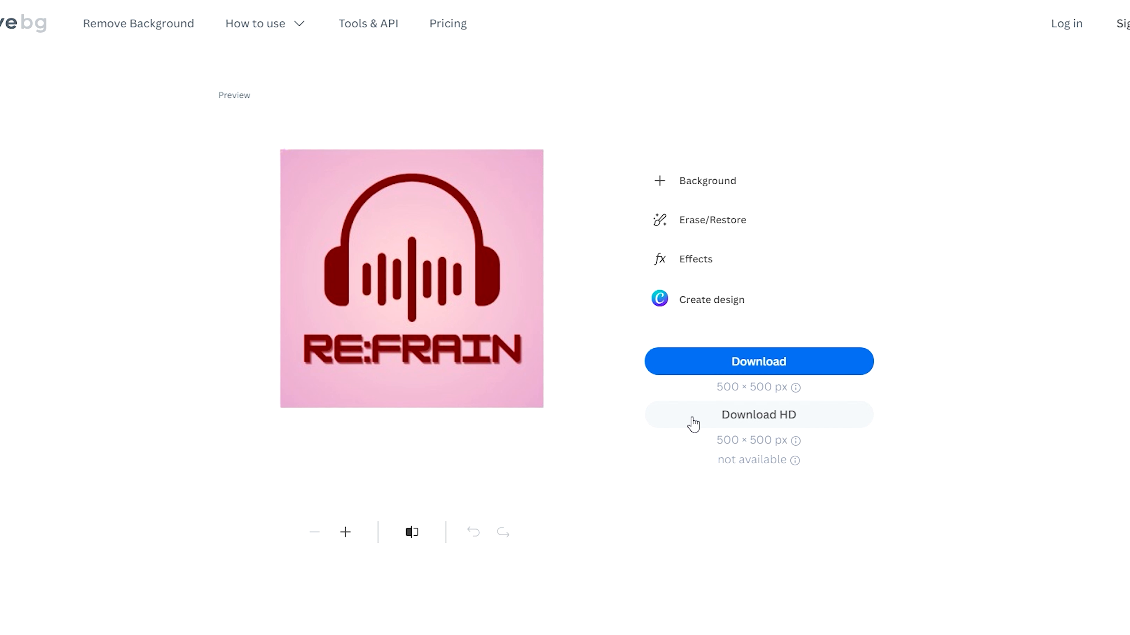
Download the background-removed logo from remove.bg at the standard 500 × 500 px size, dismissing the HD download offer
click(763, 372)
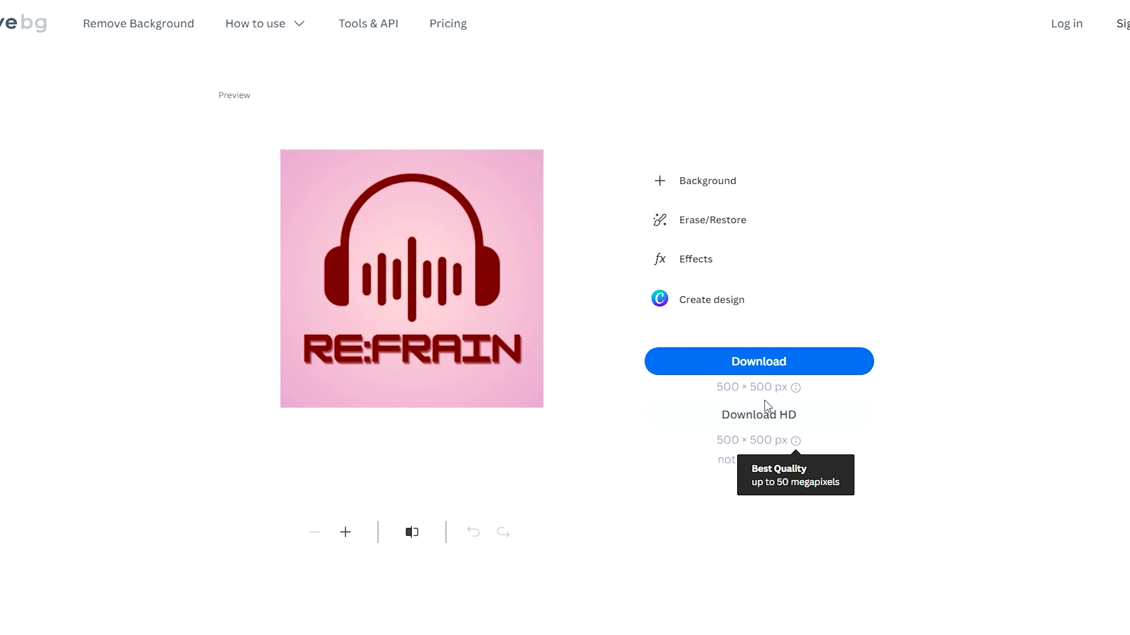
click(759, 418)
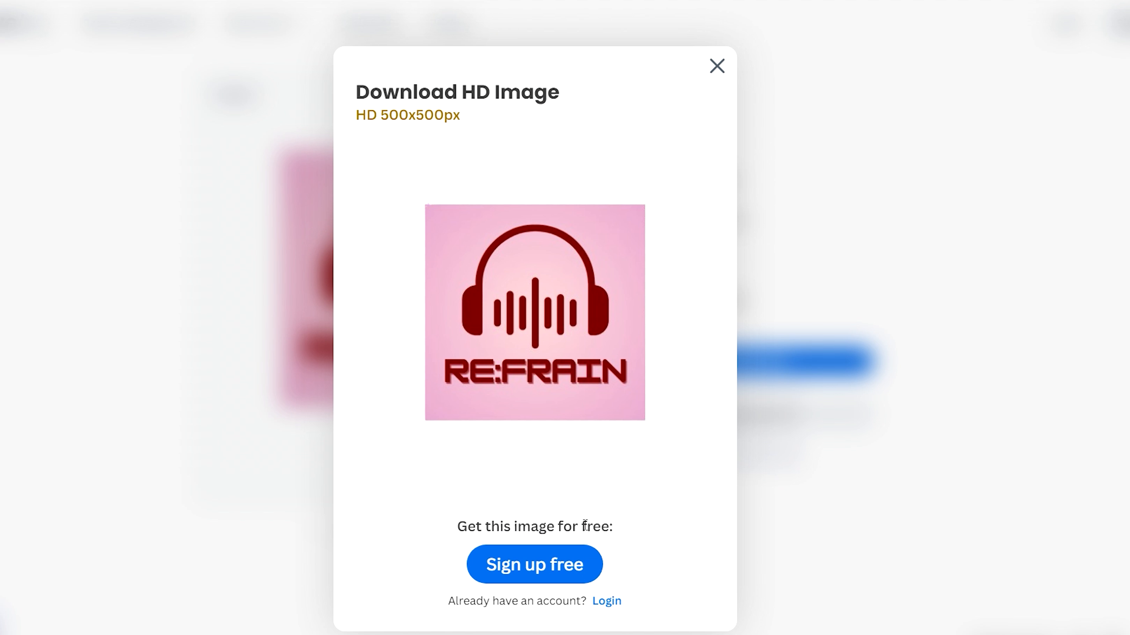
click(716, 66)
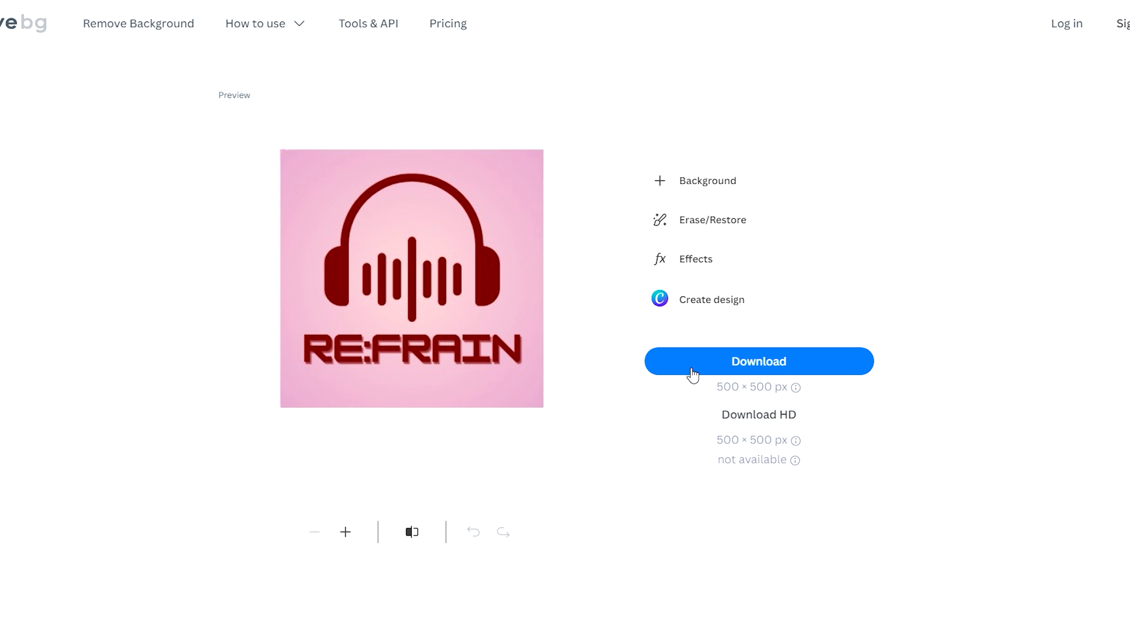
click(822, 372)
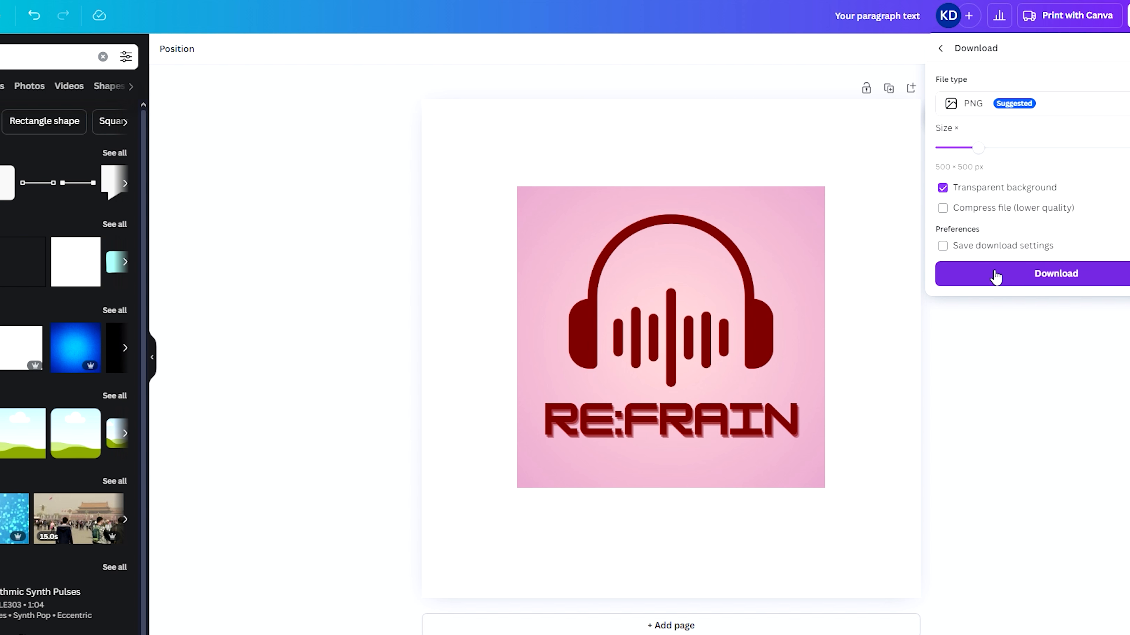
Download the Canva design as a PNG with a transparent background and delete the pink gradient square behind the logo
click(995, 277)
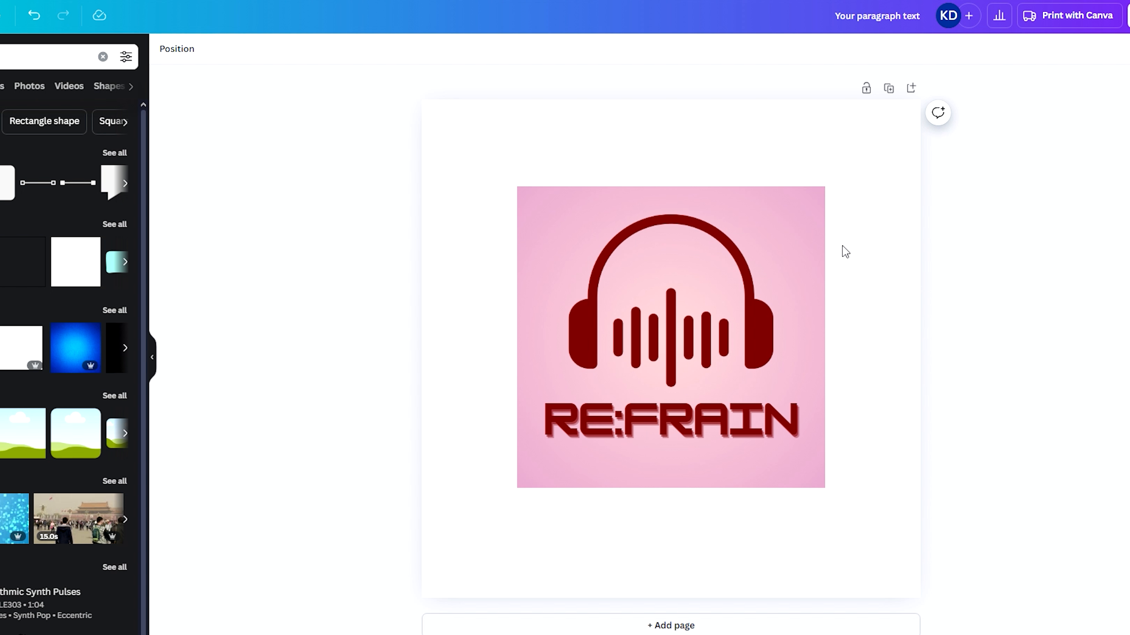
click(811, 225)
key(Delete)
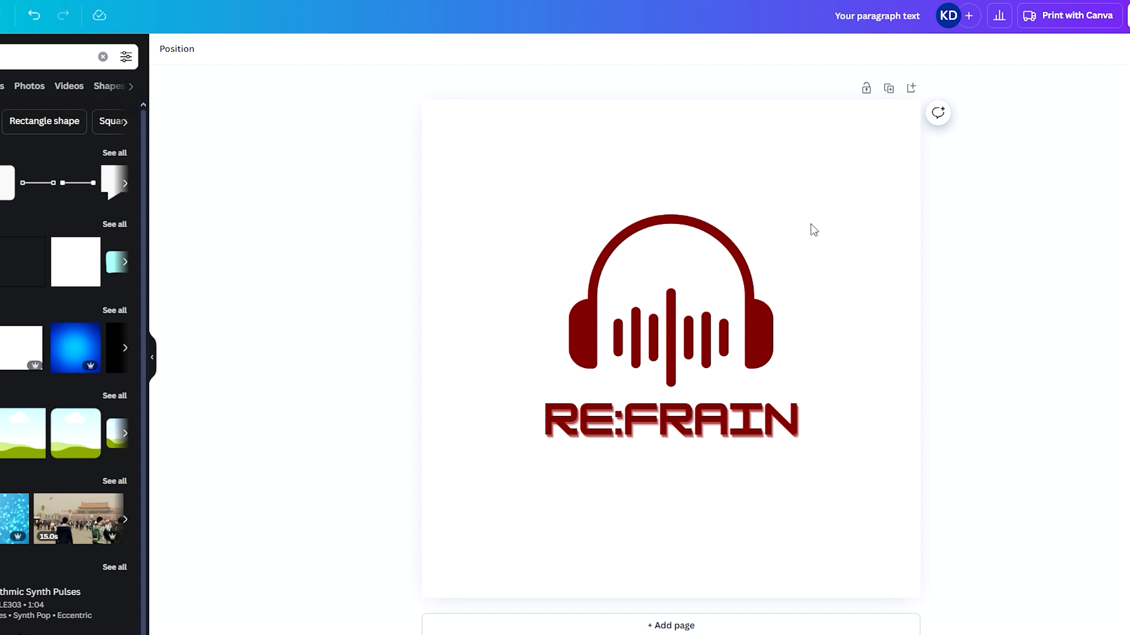